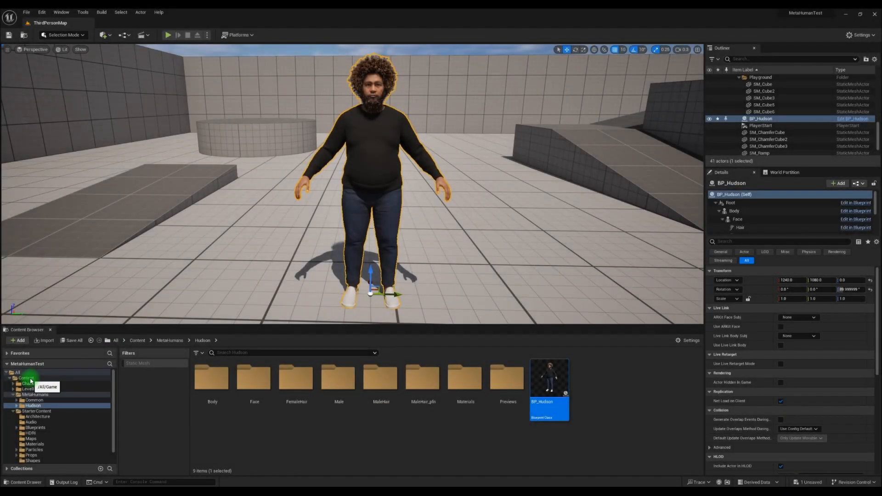
- Create a new folder named CharacterAnimations in the Content folder
left_click(30, 380)
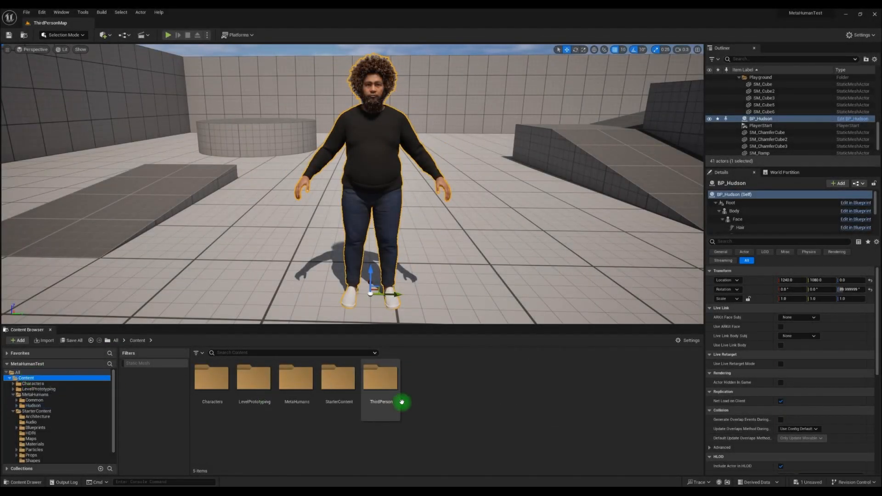
right_click(453, 415)
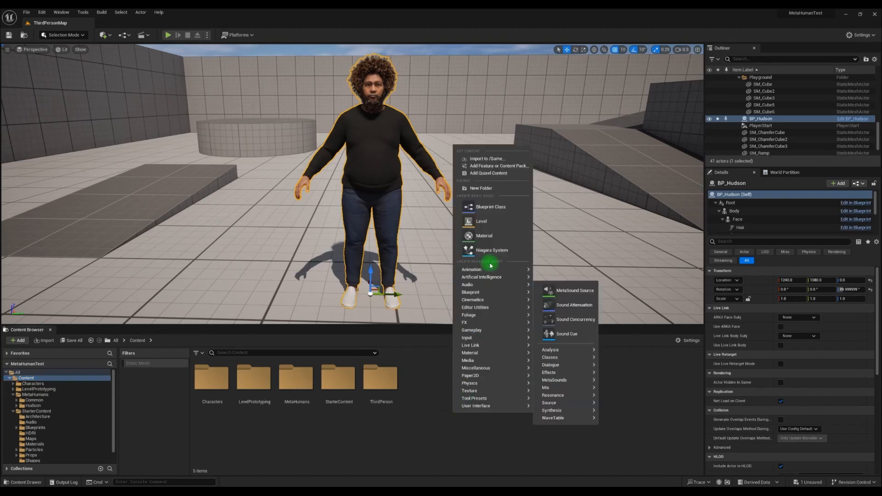
left_click(499, 189)
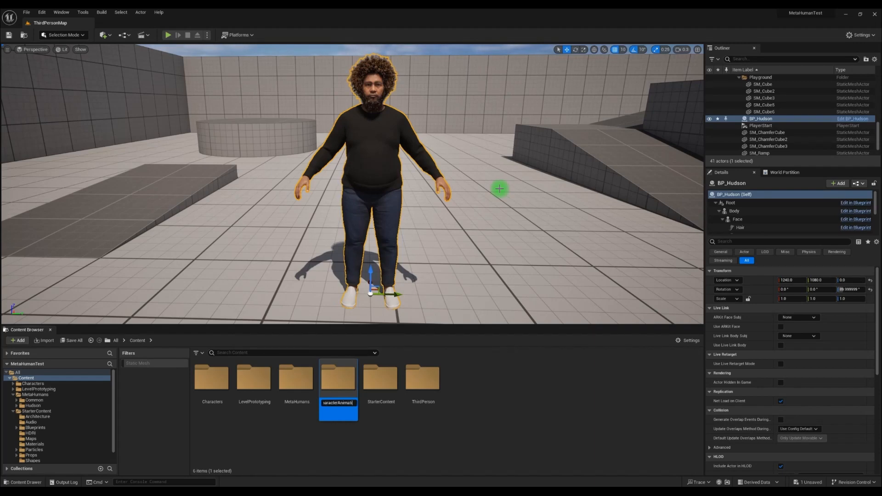
key("Return")
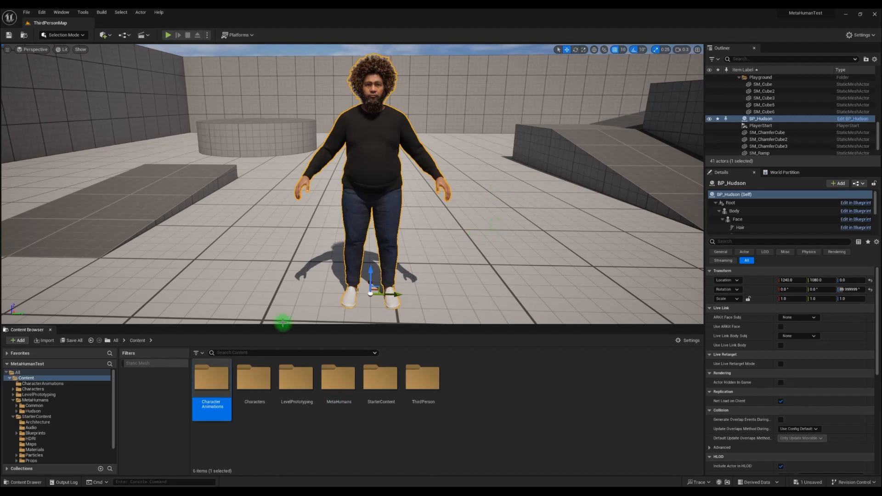
- Inside CharacterAnimations, create a Level Sequence asset named WaveAnimation
double_click(210, 381)
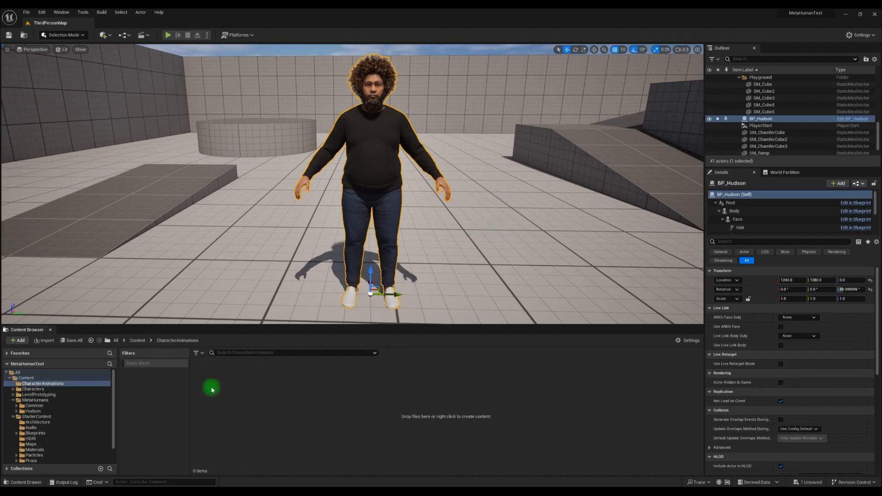
right_click(303, 398)
mouse_move(331, 265)
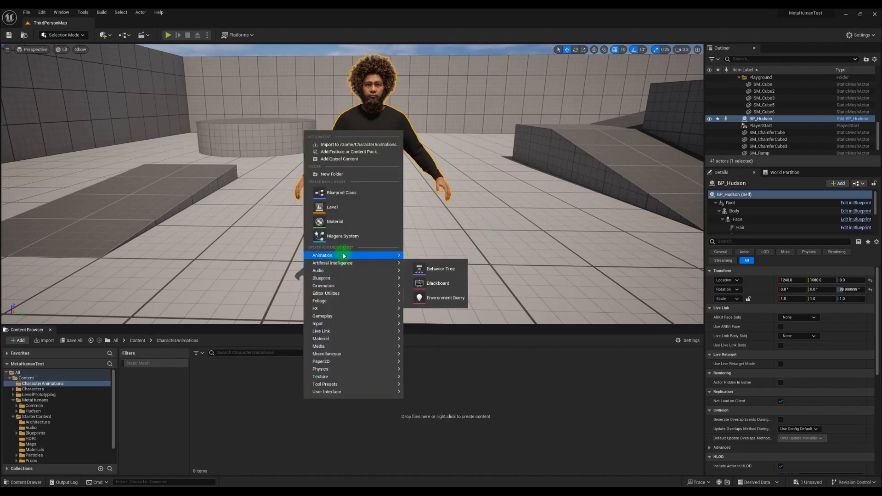
mouse_move(330, 285)
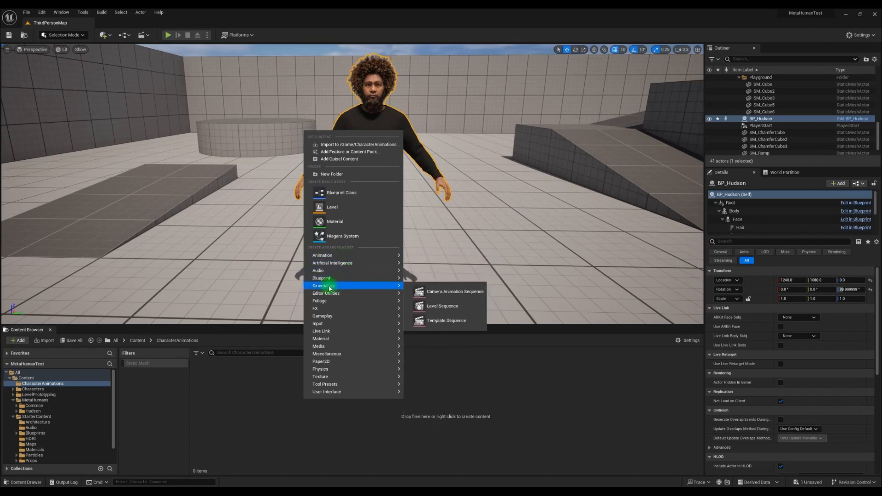
left_click(458, 306)
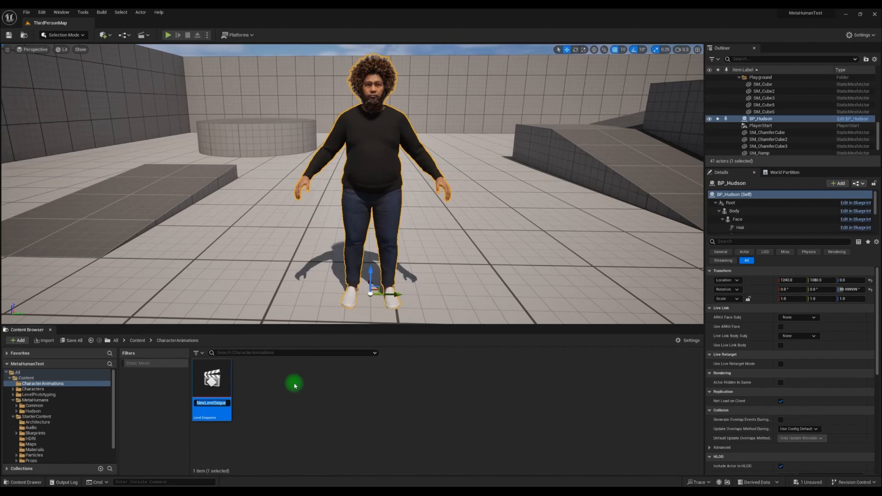
type("WaveAnimation")
key("Return")
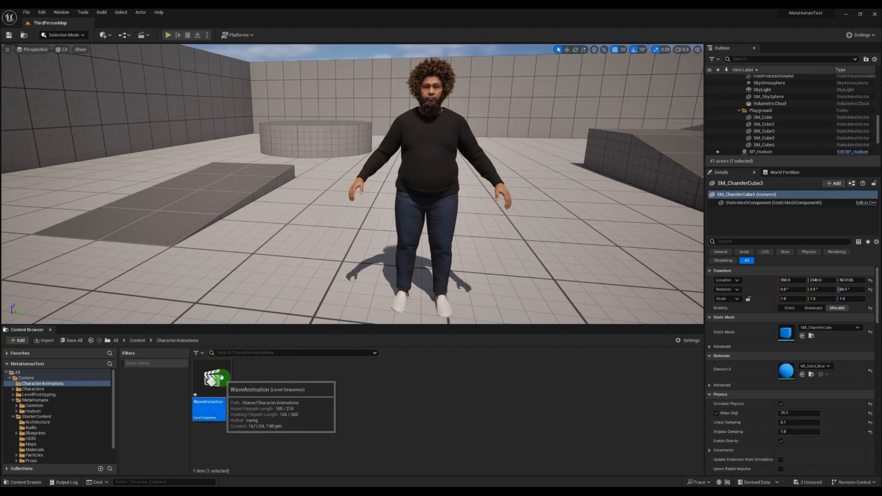
- Open WaveAnimation in Sequencer and add the BP_Hudson actor to the sequence
double_click(223, 380)
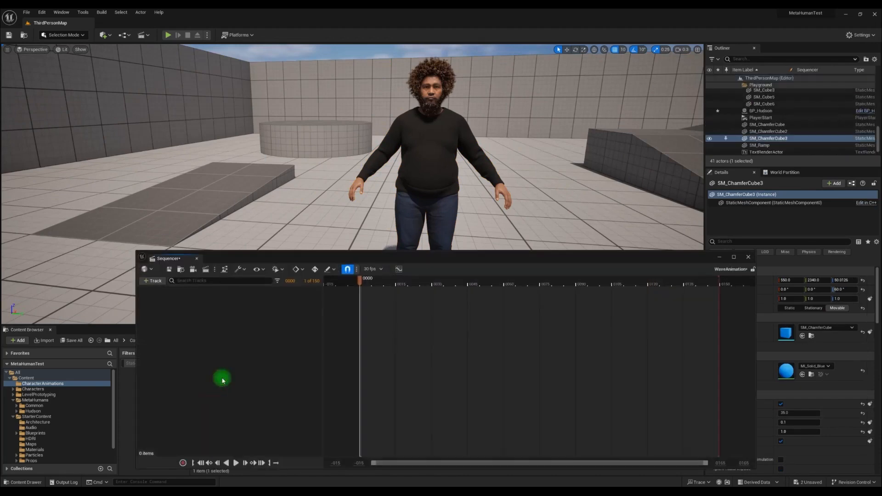
mouse_move(409, 261)
left_mouse_down()
mouse_move(423, 261)
mouse_move(415, 254)
left_mouse_up()
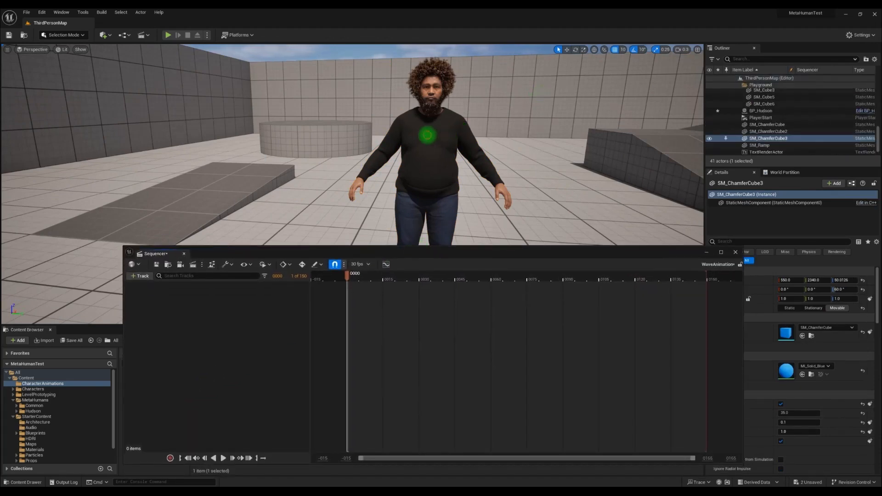
left_click(427, 134)
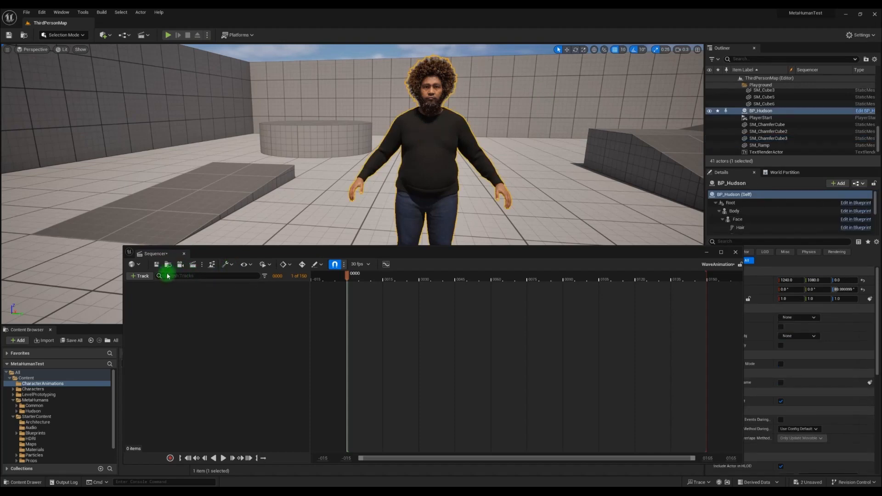
left_click(140, 276)
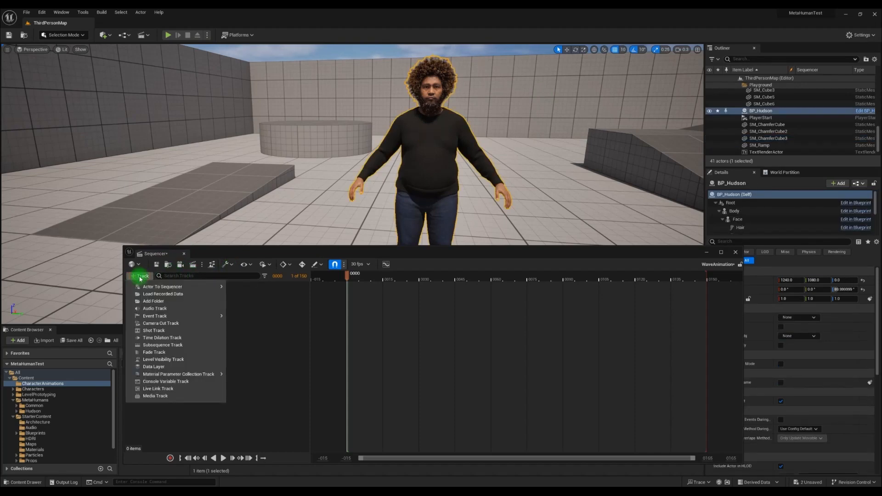
mouse_move(170, 286)
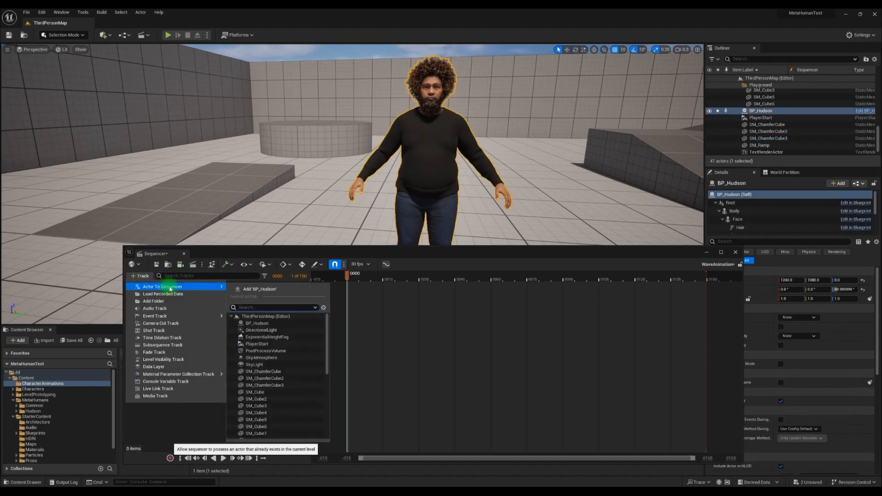
left_click(275, 289)
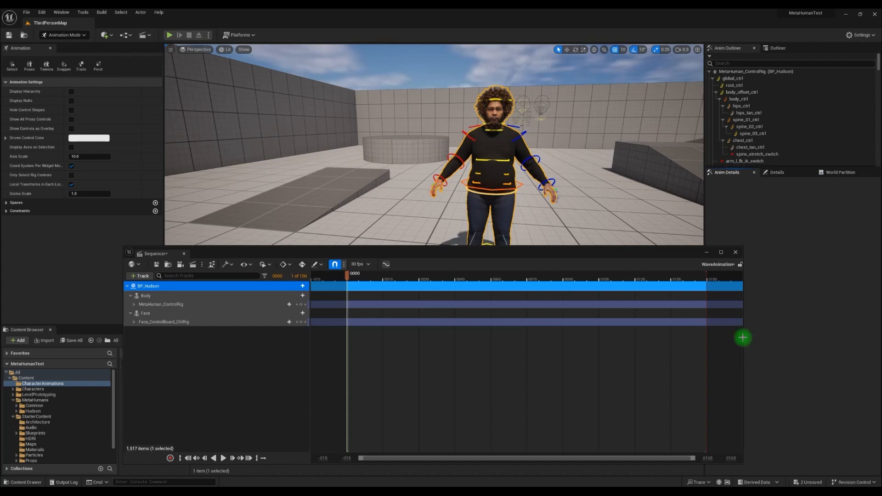
- Enlarge the Sequencer panel to span the bottom of the editor
left_click_drag(743, 338, 841, 344)
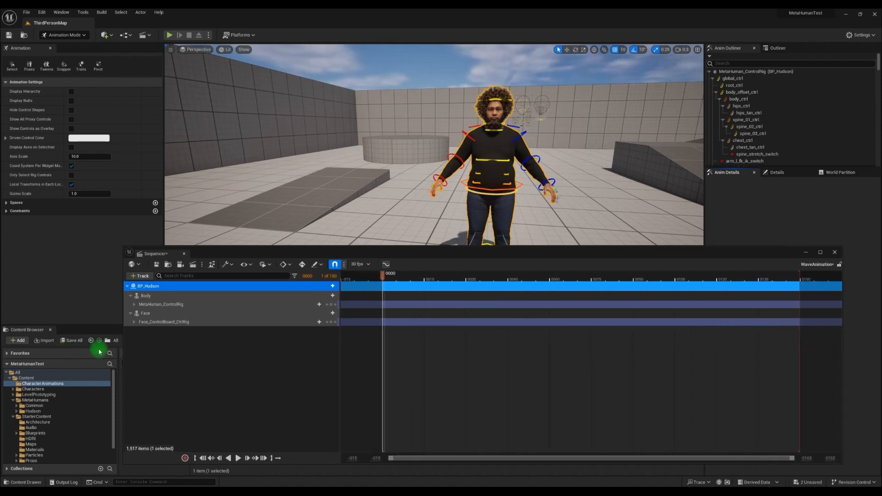
left_click_drag(123, 347, 12, 356)
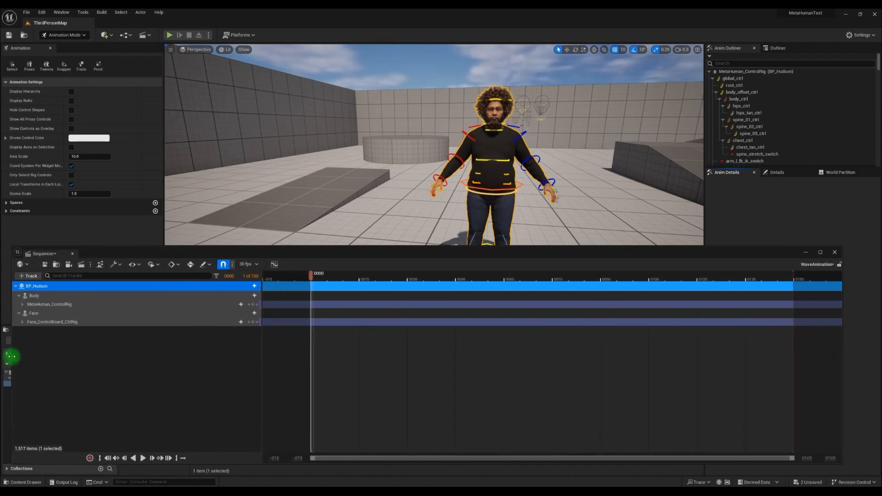
left_click_drag(450, 250, 462, 261)
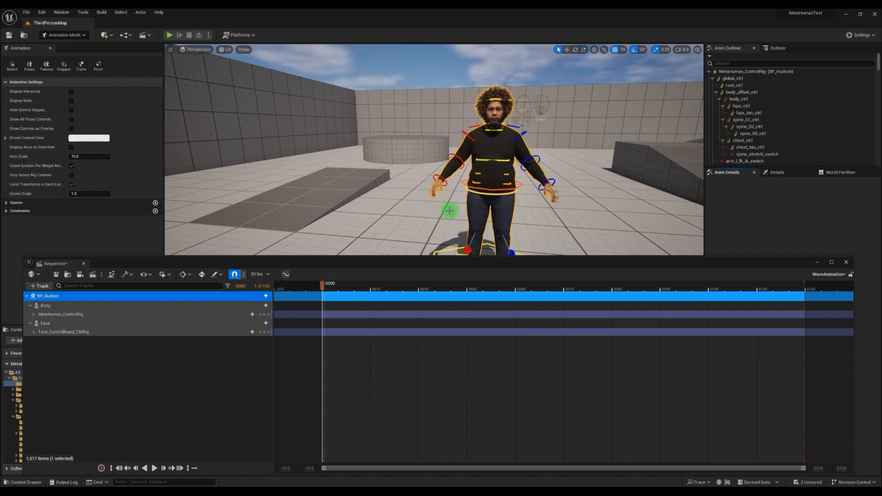
- Try moving the right hand's index metacarpal control in the viewport, then undo the move
right_click_drag(491, 216, 489, 232)
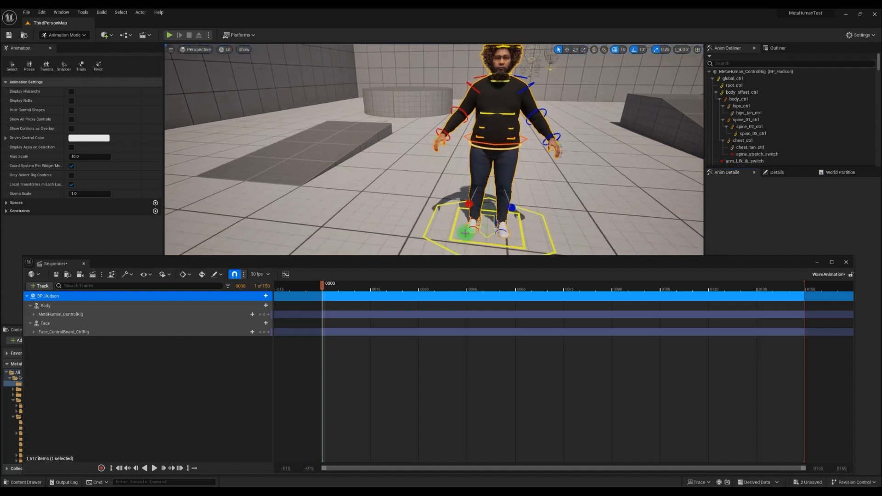
right_click_drag(537, 162, 496, 141)
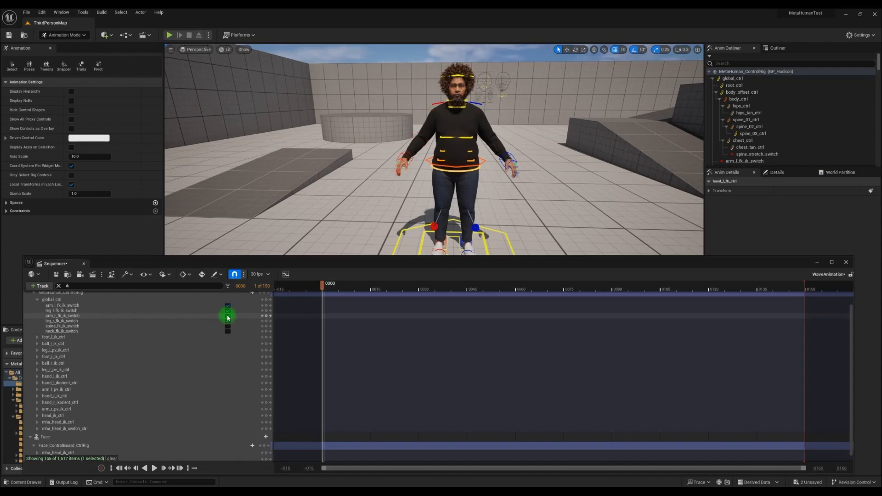
left_click(227, 316)
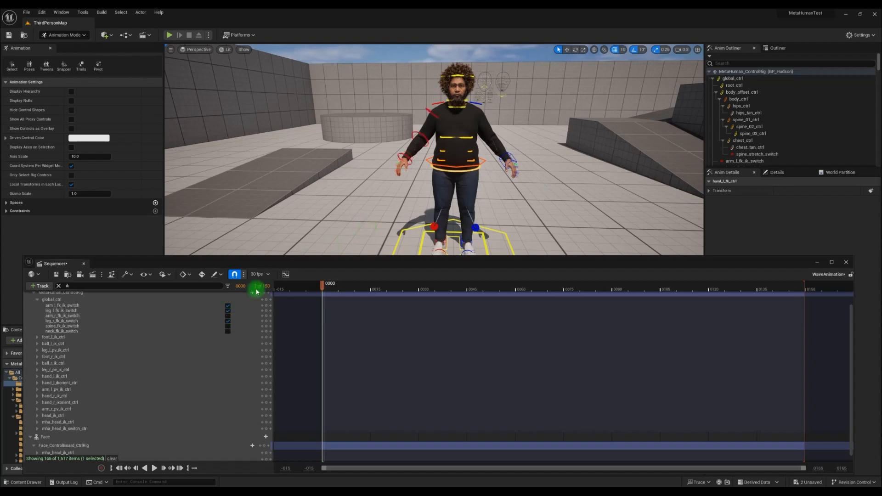
left_click(566, 49)
left_click(402, 162)
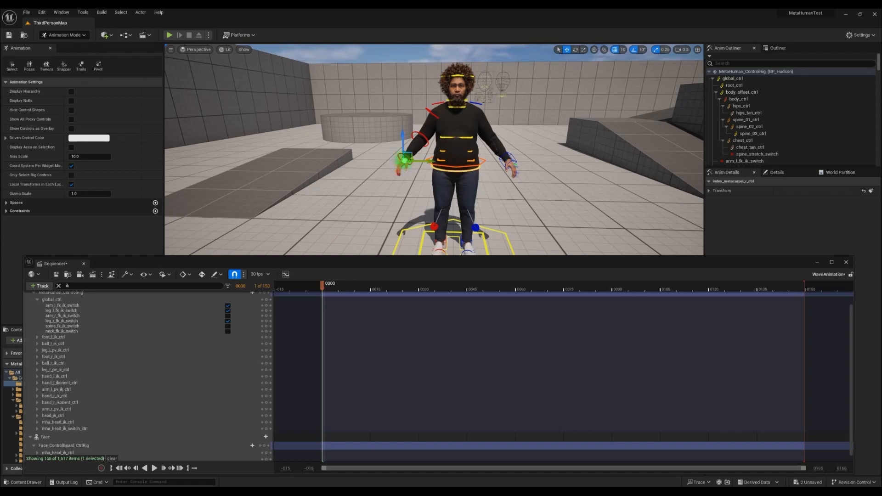
left_click_drag(404, 160, 369, 160)
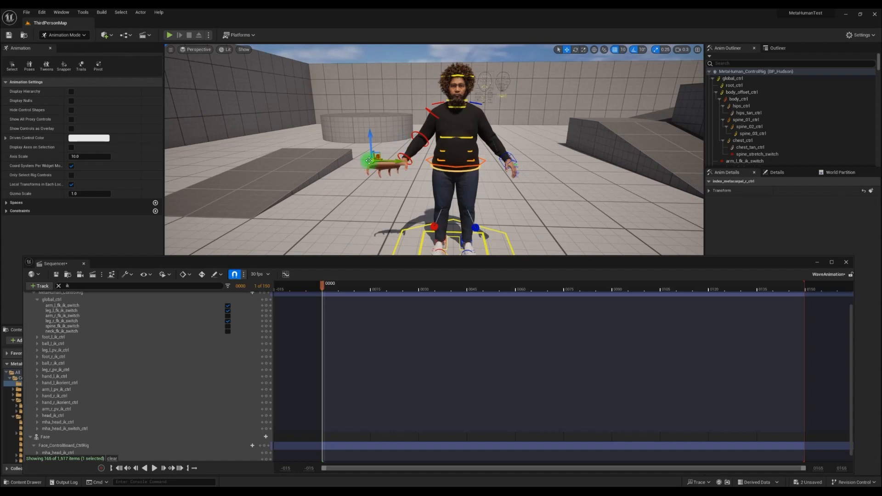
key("ctrl+z")
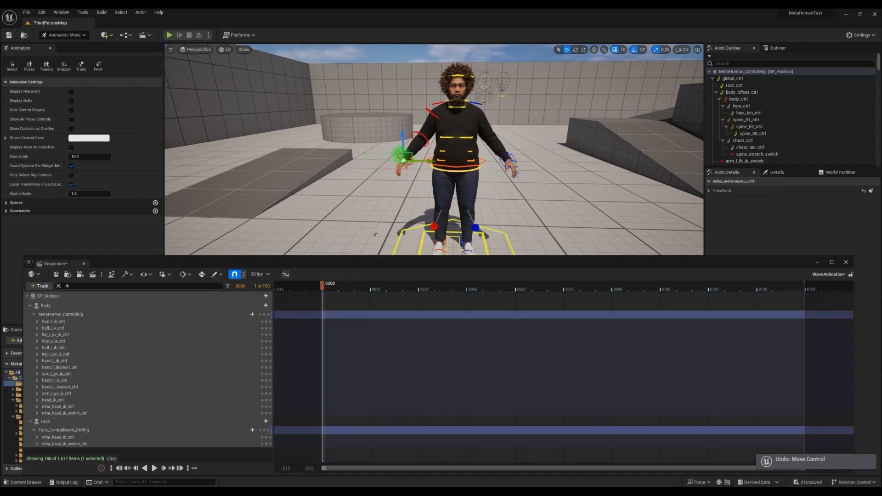
- Try moving the right hand FK control in the viewport, then undo the move
left_click(401, 155)
left_click_drag(430, 160, 289, 182)
key("ctrl+z")
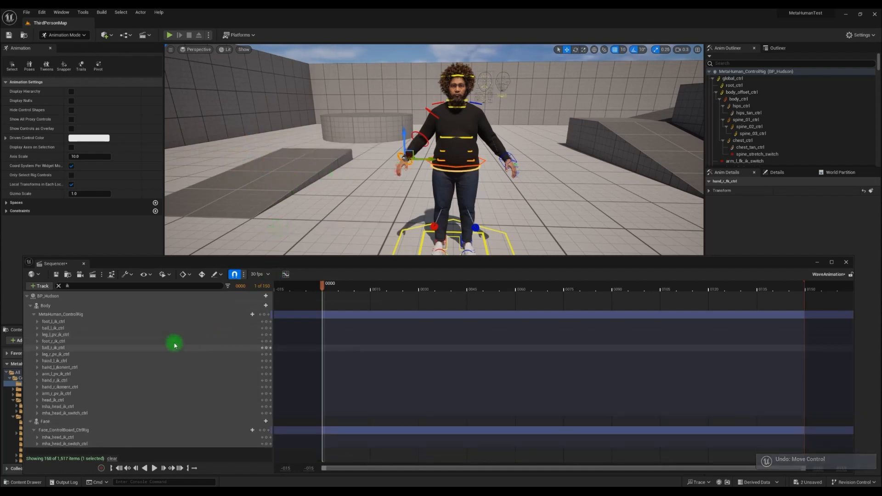
- Clear the track search filter and toggle the right arm's FK/IK switch under global_ctrl
left_click(73, 285)
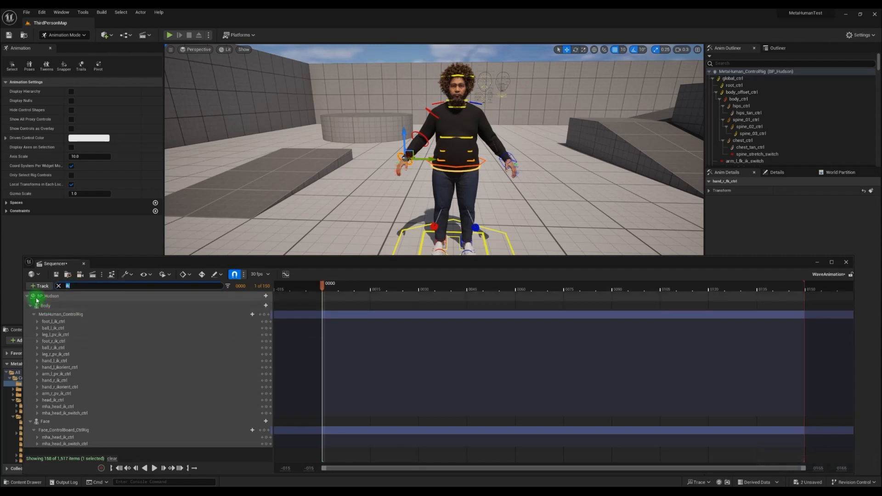
left_click(58, 285)
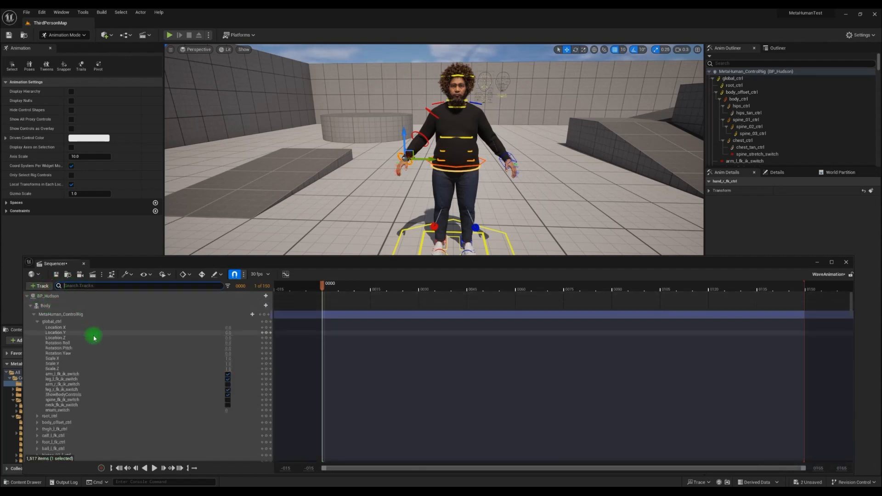
left_click(228, 387)
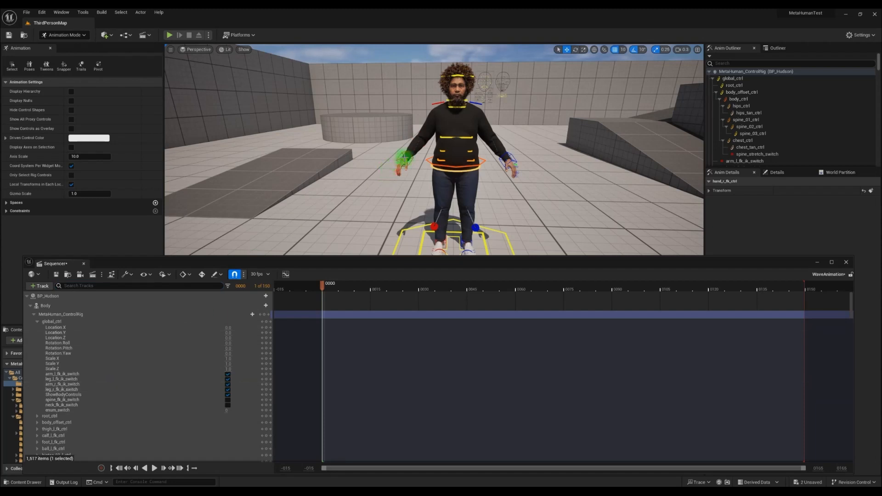
- Select the left hand IK control and add a key for it at frame 0
left_click(402, 158)
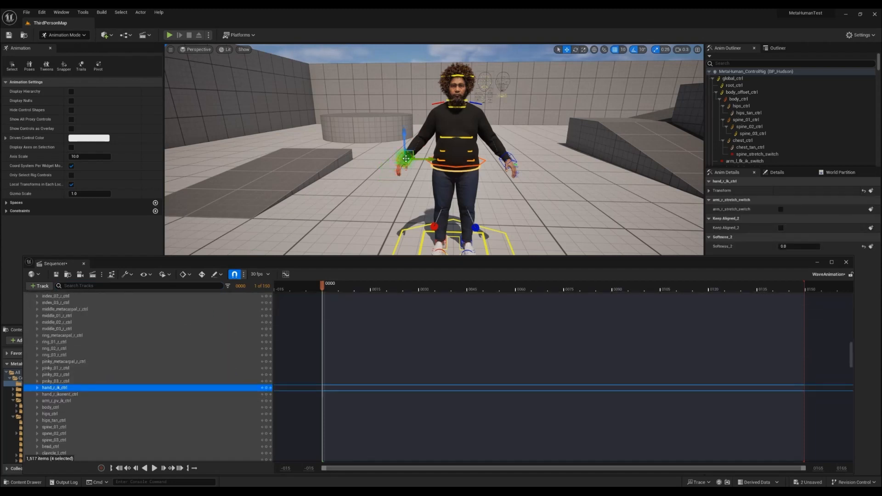
mouse_move(406, 159)
left_mouse_down()
mouse_move(371, 153)
mouse_move(339, 165)
mouse_move(333, 140)
mouse_move(349, 128)
mouse_move(358, 103)
mouse_move(326, 115)
mouse_move(372, 169)
mouse_move(415, 181)
mouse_move(364, 130)
mouse_move(424, 178)
mouse_move(384, 112)
mouse_move(376, 138)
mouse_move(405, 122)
mouse_move(411, 92)
mouse_move(366, 120)
mouse_move(405, 158)
left_mouse_up()
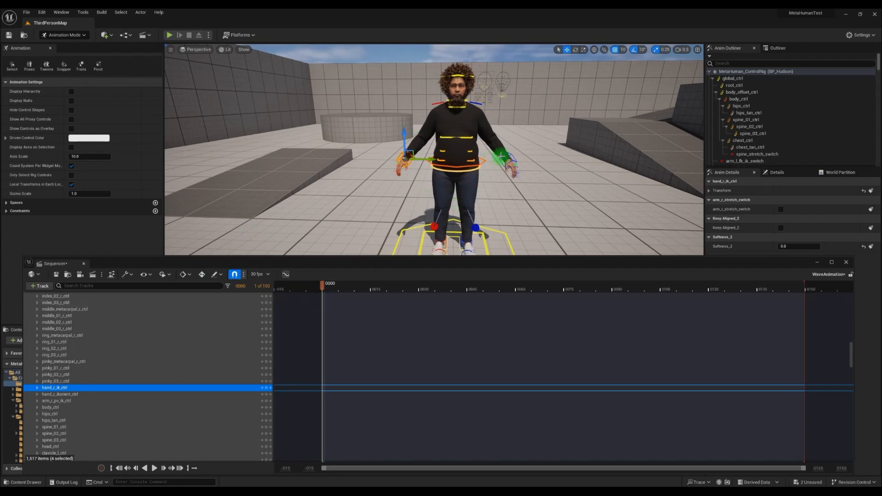
left_click(506, 153)
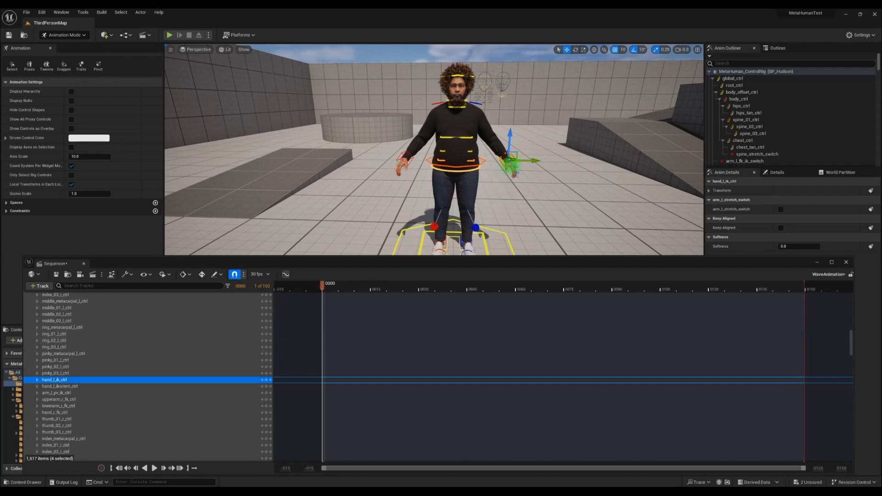
scroll(515, 165, "up", 3)
middle_click_drag(510, 172, 513, 170)
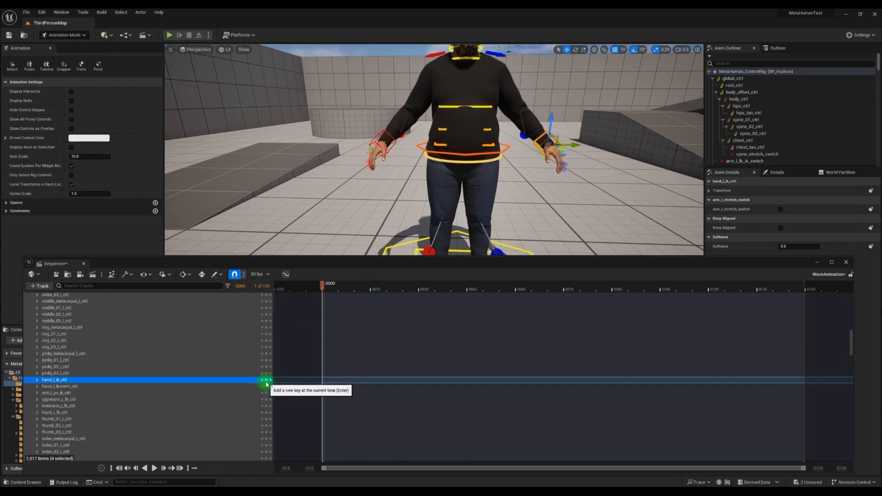
left_click(267, 382)
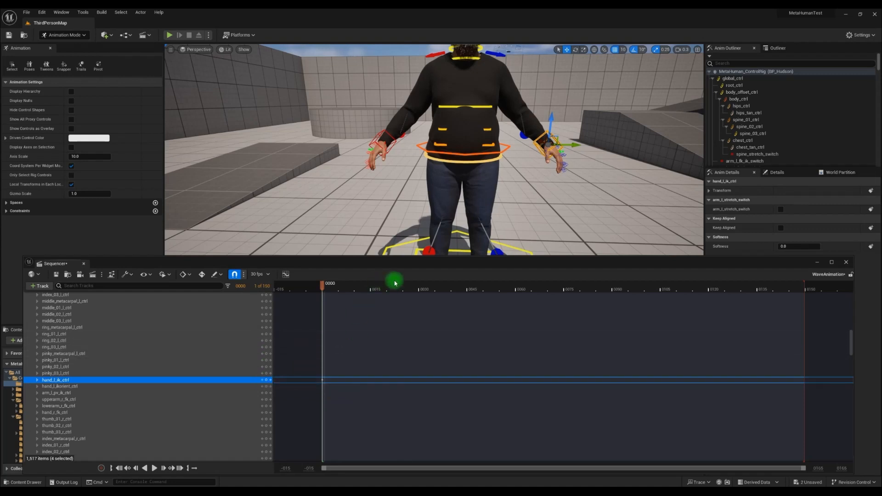
- Move the playhead to frame 30 and raise the left hand IK control above the character's head
scroll(491, 205, "down", 4)
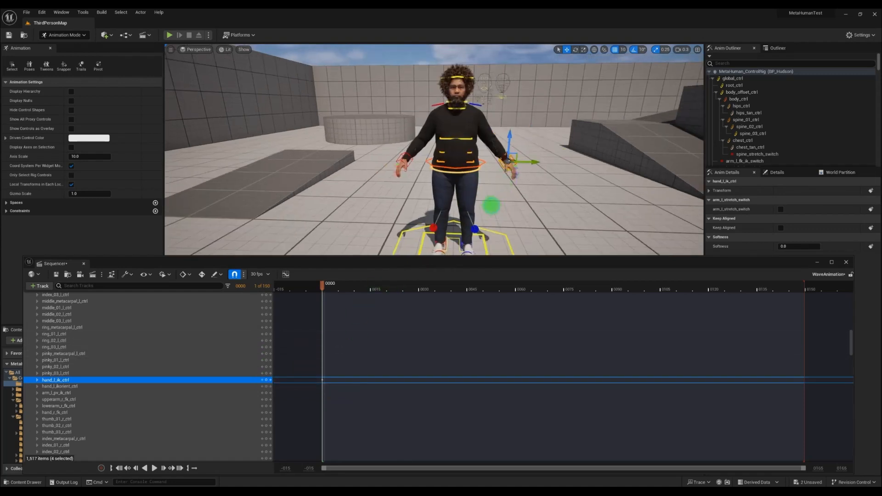
scroll(492, 204, "up", 5)
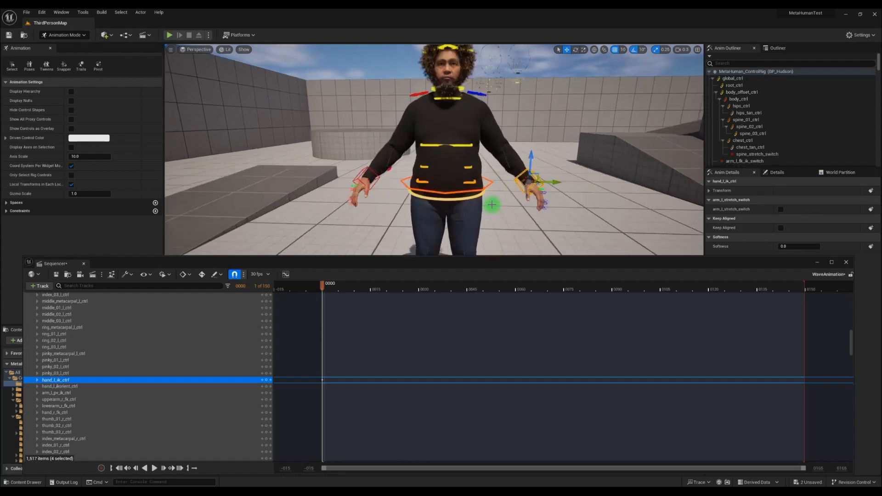
right_click_drag(482, 210, 495, 198)
middle_click_drag(485, 206, 481, 204)
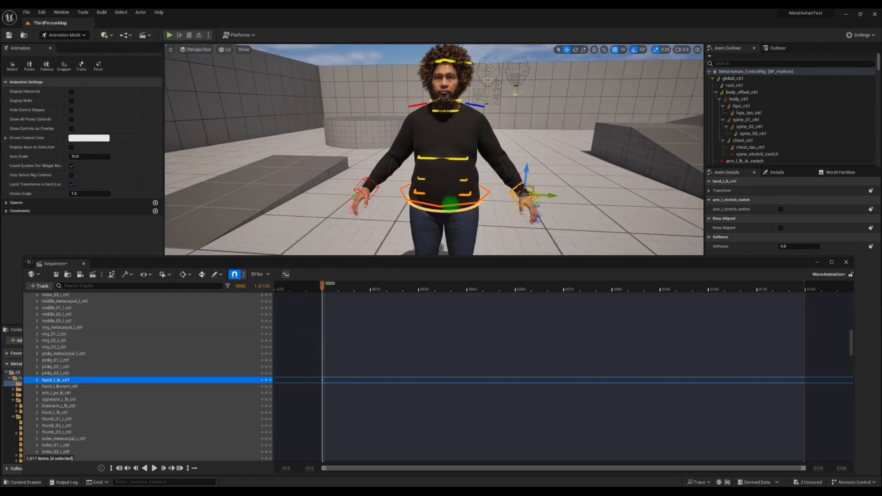
scroll(461, 190, "up", 4)
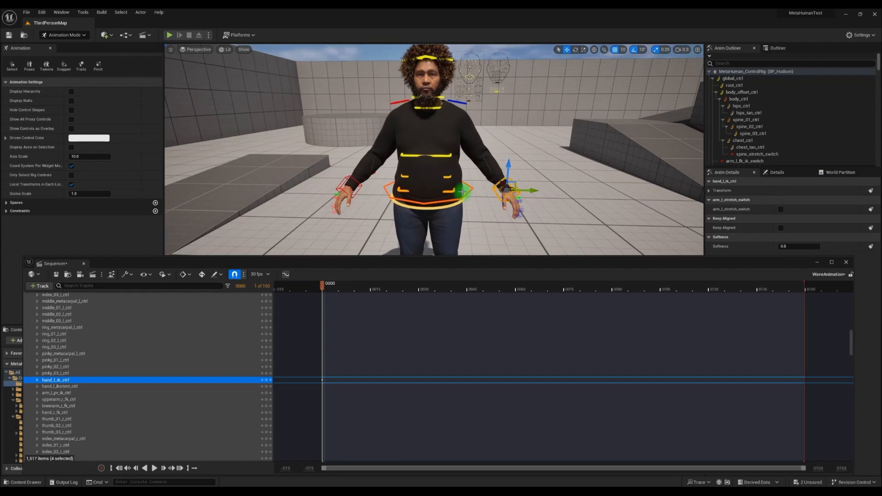
left_click_drag(323, 288, 422, 286)
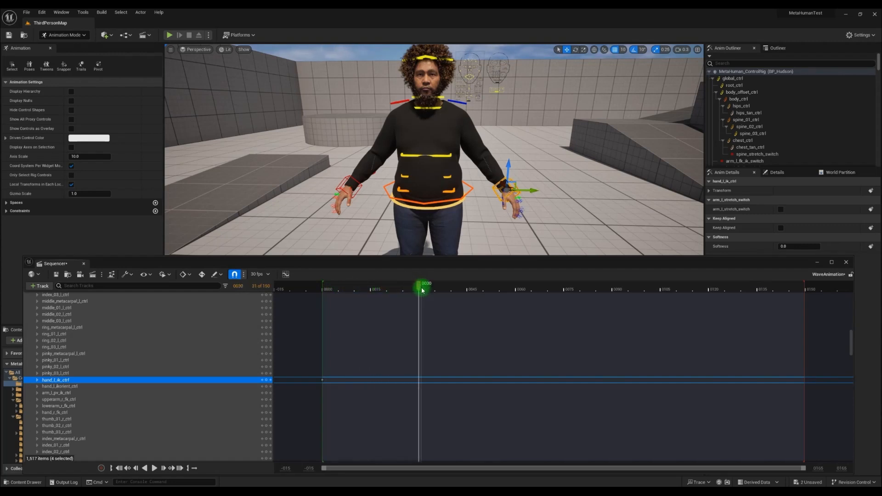
middle_click_drag(496, 199, 500, 187)
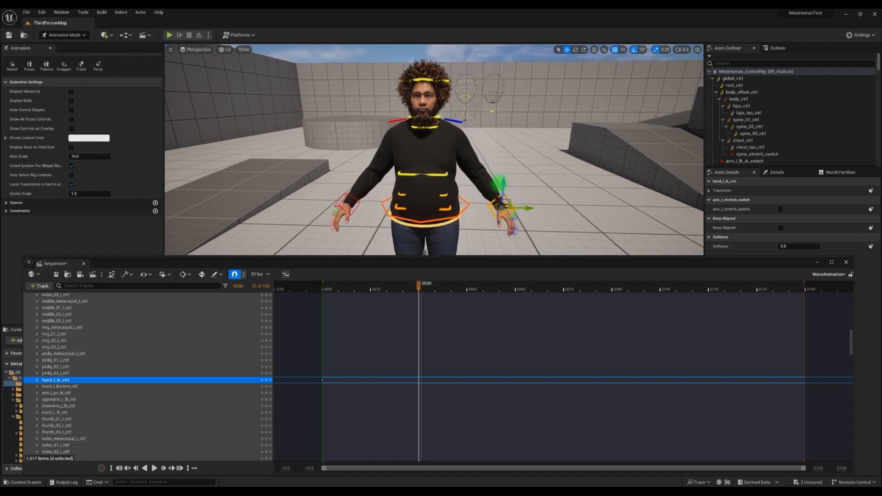
left_click_drag(504, 183, 507, 82)
middle_click_drag(513, 154, 511, 146)
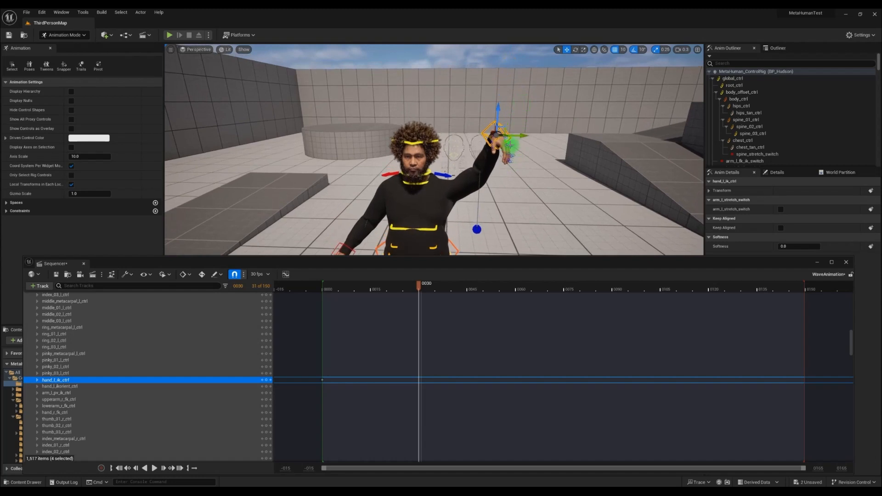
left_click_drag(496, 134, 498, 98)
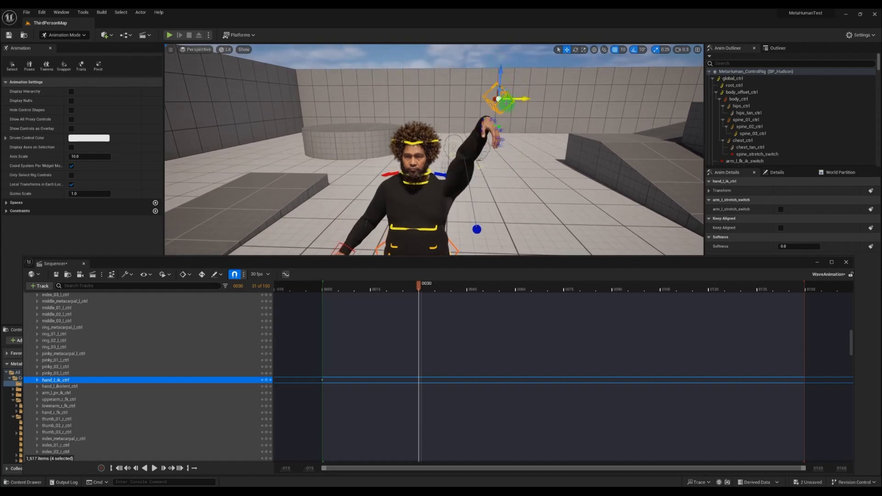
- Enable auto-key and reposition the raised left hand IK control so it is keyed at frame 30
left_click_drag(474, 175, 617, 163, "alt")
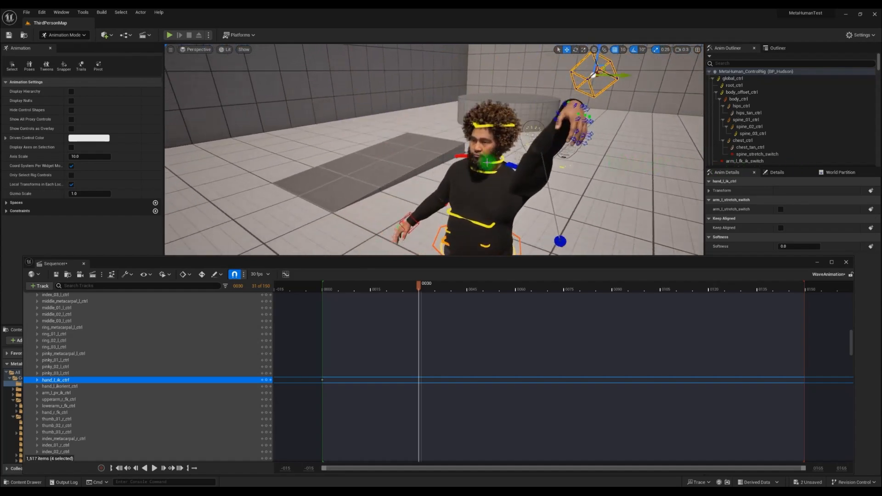
left_click_drag(486, 161, 507, 158, "alt")
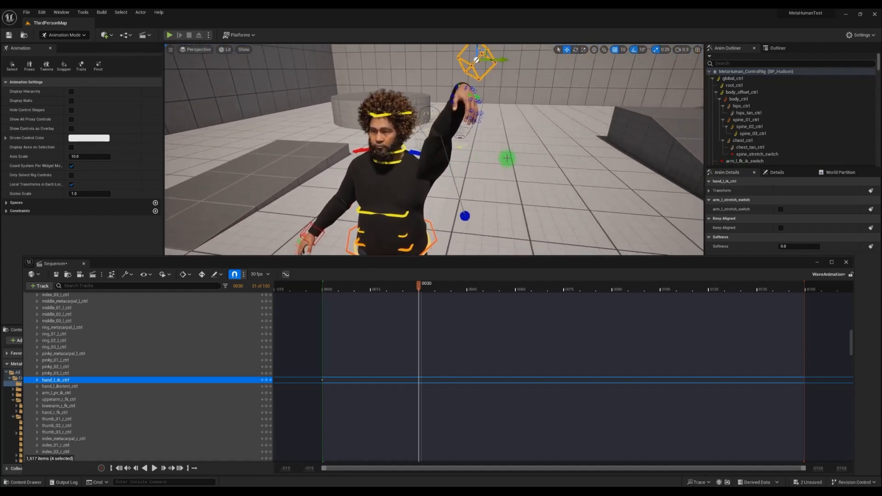
left_click(200, 275)
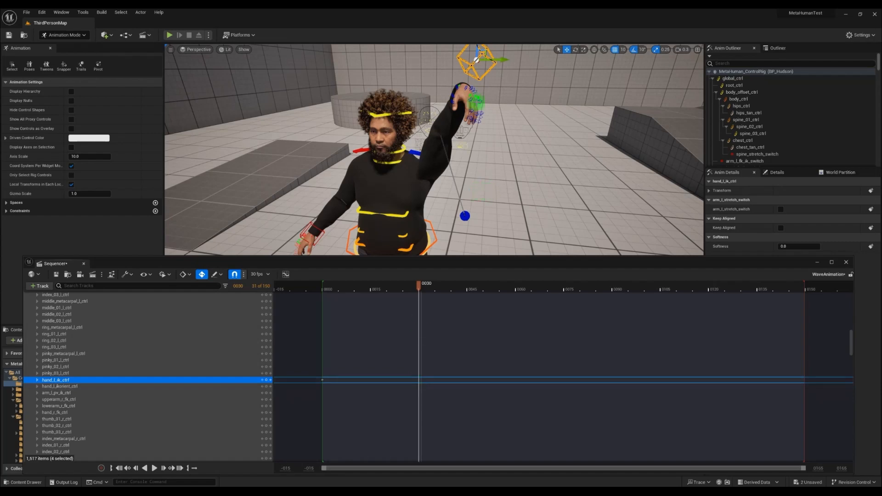
middle_click_drag(493, 126, 499, 136)
scroll(499, 140, "up", 3)
scroll(504, 162, "down", 3)
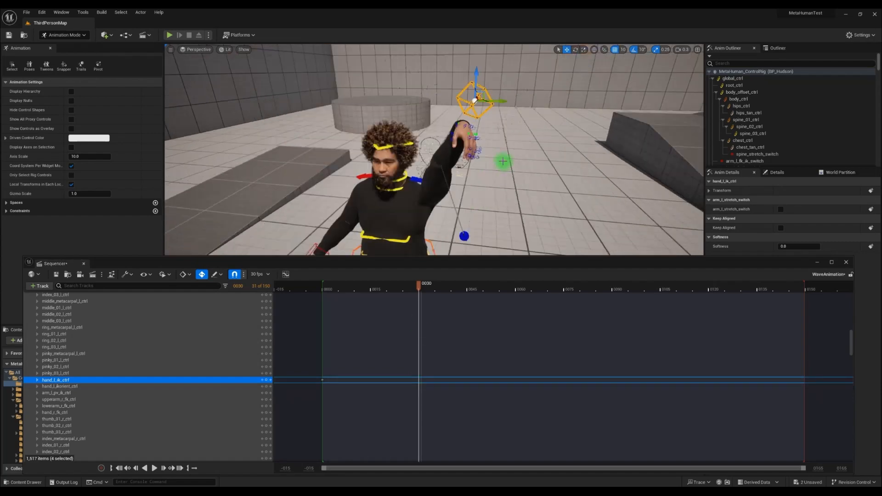
left_click_drag(476, 78, 475, 100)
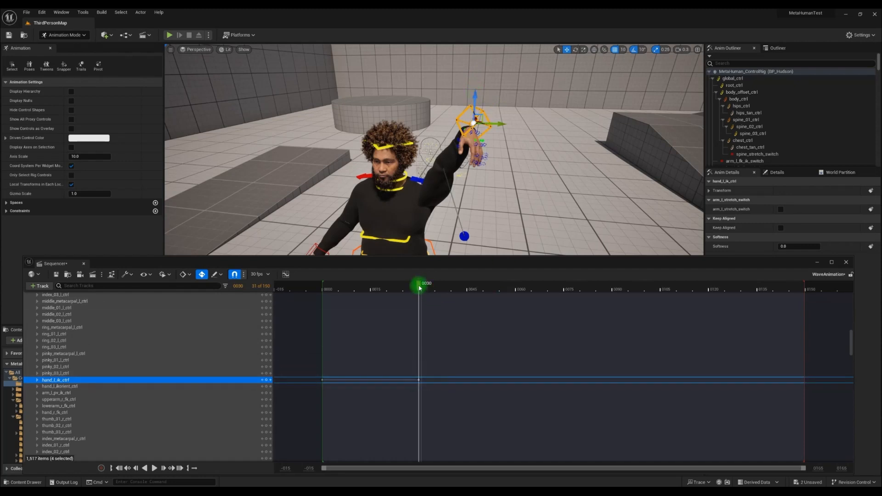
- Switch to rotation and turn the left hand IK control at frame 30 so the palm faces forward
mouse_move(418, 287)
left_mouse_down()
mouse_move(325, 285)
mouse_move(419, 284)
left_mouse_up()
right_click_drag(489, 215, 506, 207)
scroll(486, 208, "up", 4)
scroll(506, 207, "down", 4)
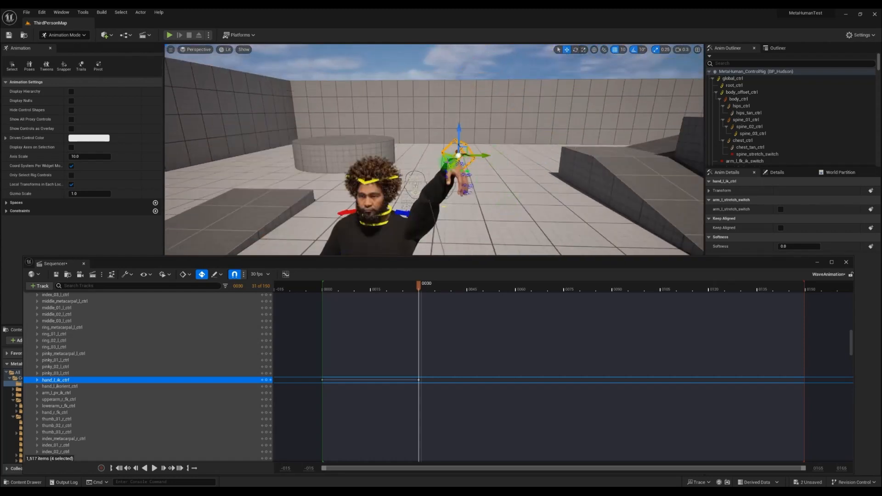
left_click(448, 162)
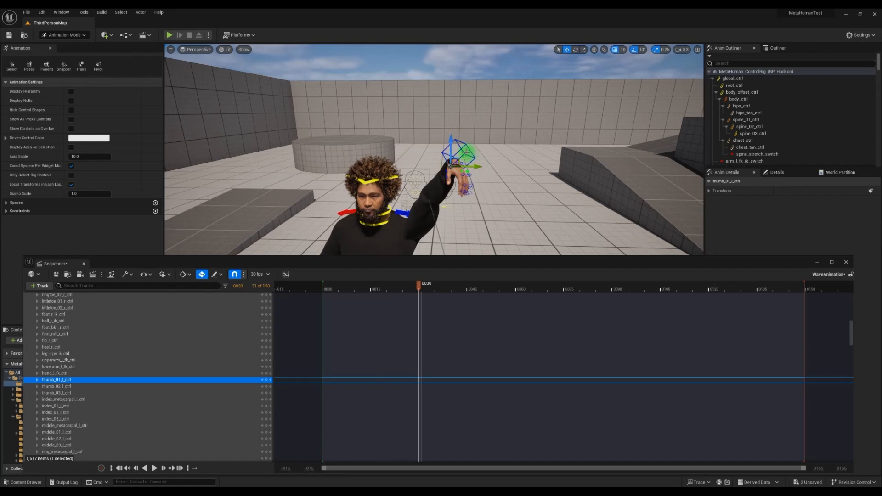
left_click(464, 154)
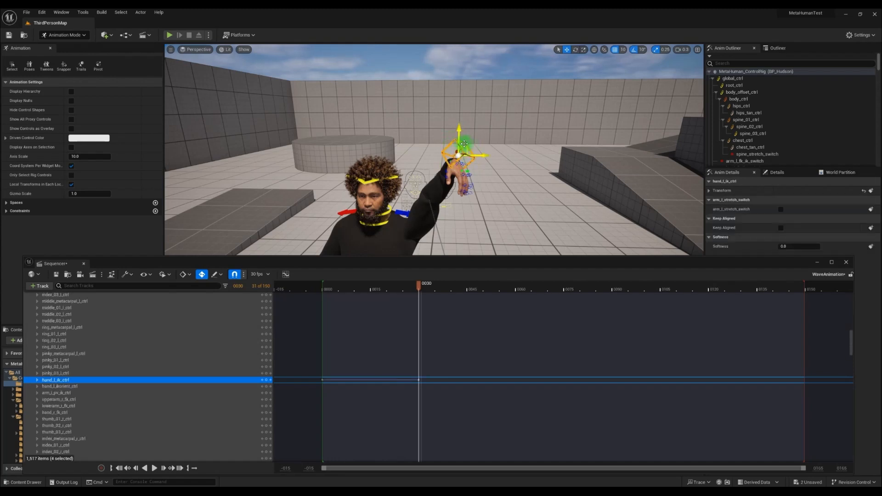
left_click(575, 51)
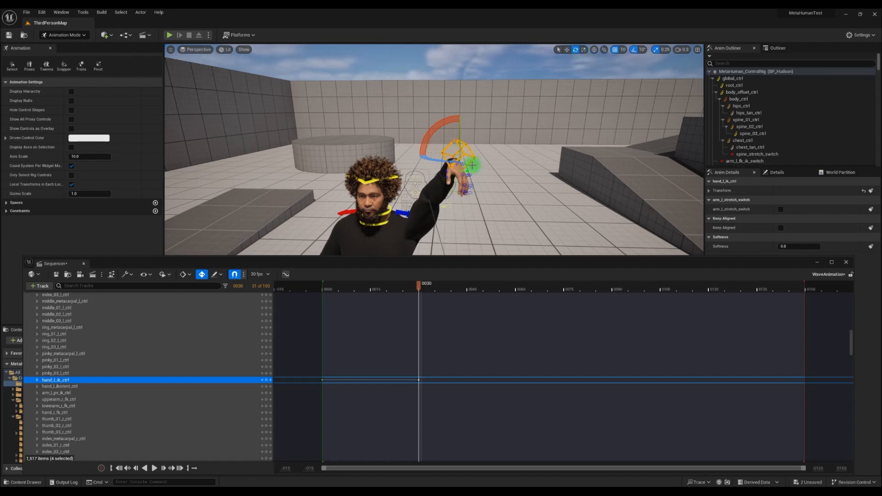
left_click_drag(472, 165, 489, 167, "alt")
middle_click_drag(473, 168, 422, 180)
left_click_drag(496, 126, 490, 11)
mouse_move(496, 177)
right_mouse_down()
mouse_move(482, 183)
mouse_move(494, 184)
right_mouse_up()
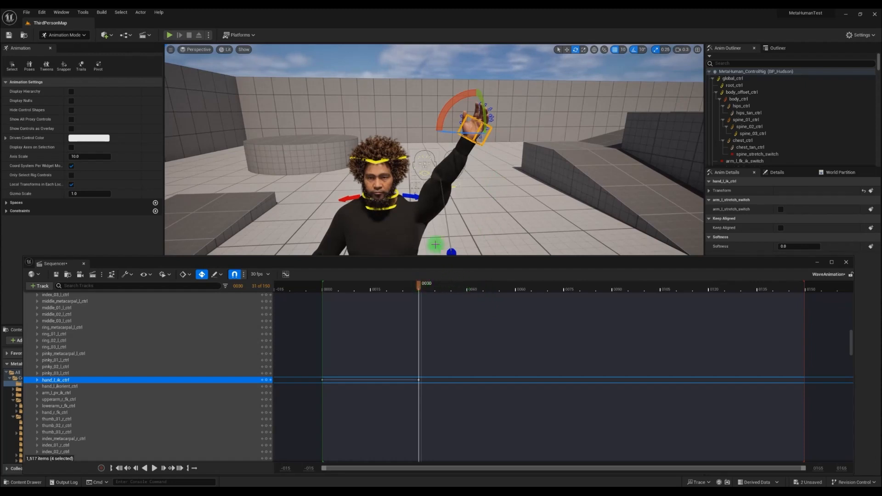
mouse_move(467, 198)
middle_mouse_down()
mouse_move(476, 177)
mouse_move(451, 203)
middle_mouse_up()
scroll(469, 184, "up", 5)
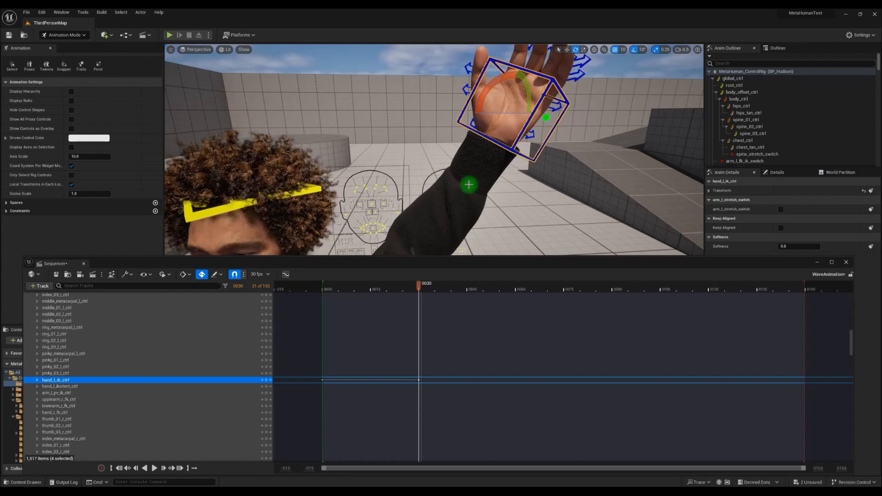
scroll(468, 184, "down", 5)
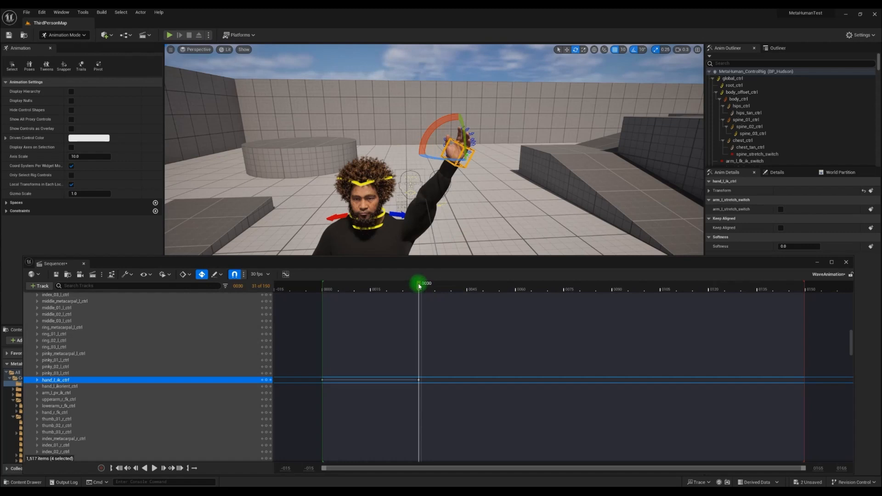
- Adjust the left hand IK control's rotation again at frame 30
left_click_drag(419, 285, 415, 286)
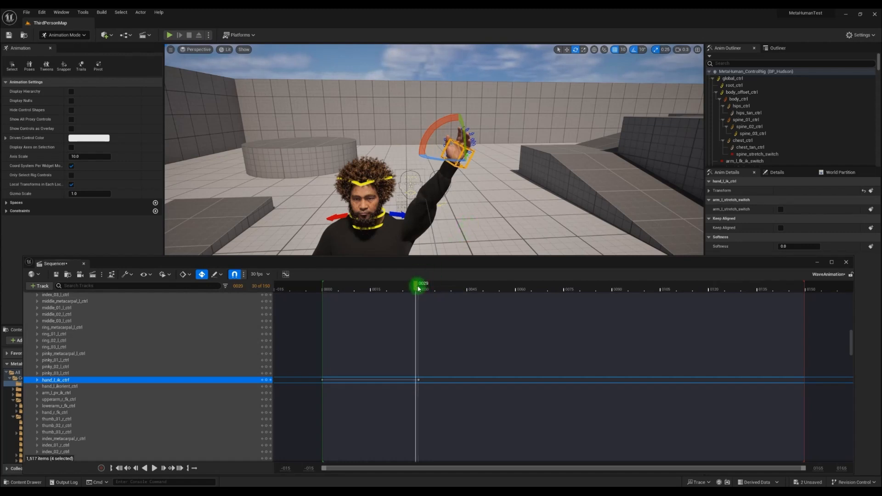
left_click_drag(418, 288, 419, 288)
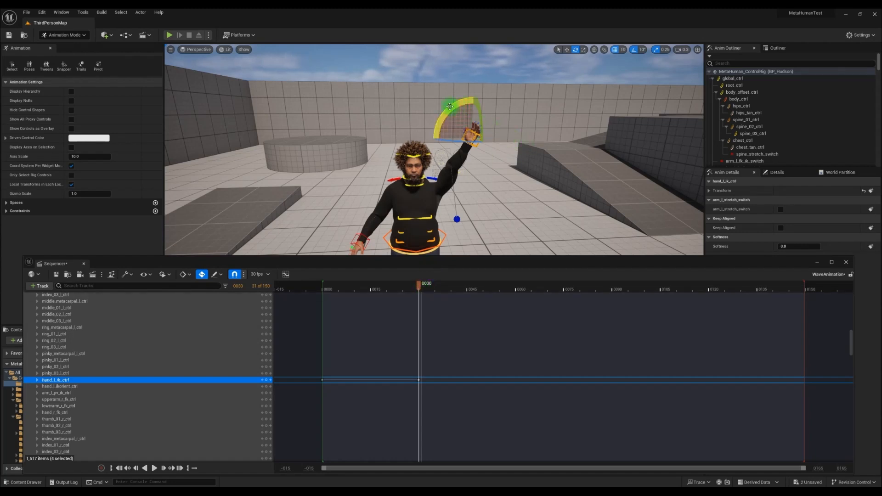
left_click_drag(455, 105, 428, 125)
left_click_drag(458, 97, 453, 101)
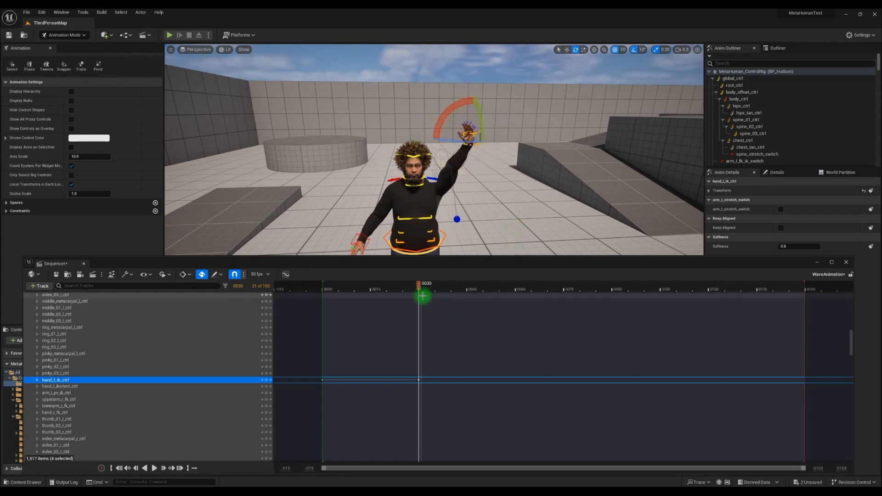
- At frame 35, rotate the left hand IK control about 40 degrees to tilt the hand sideways
left_click_drag(420, 288, 438, 288)
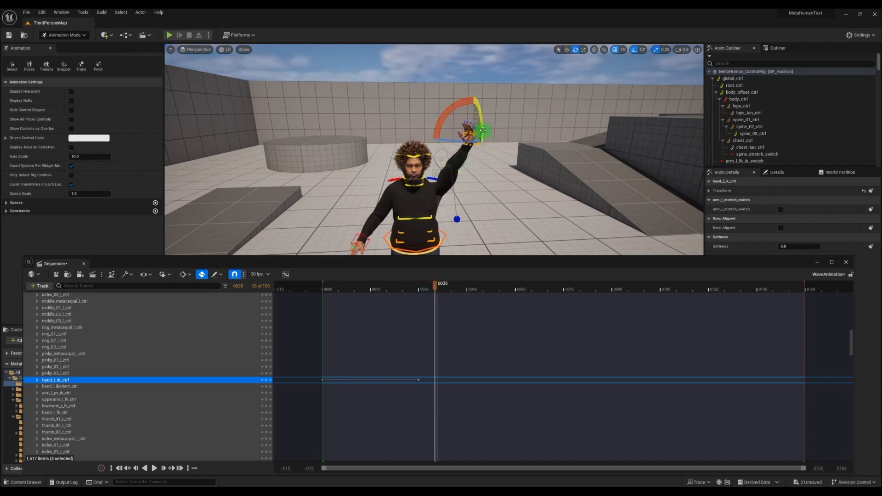
left_click_drag(464, 108, 513, 102)
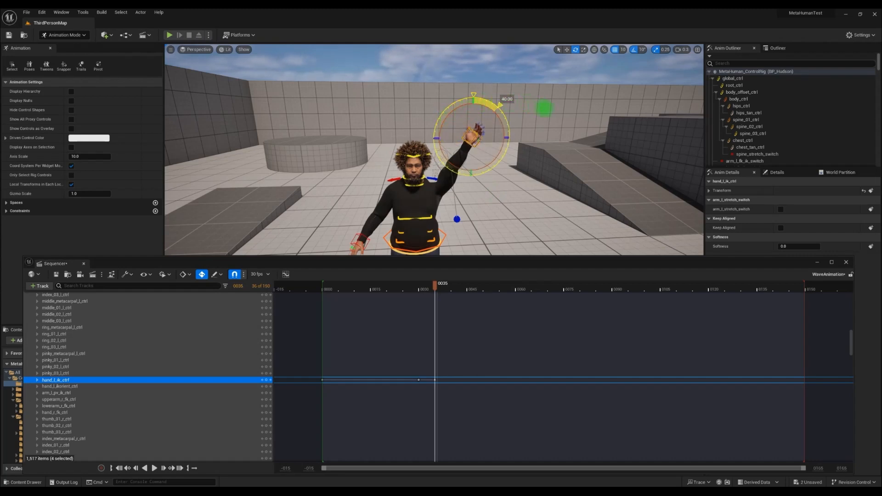
left_click_drag(560, 109, 561, 110)
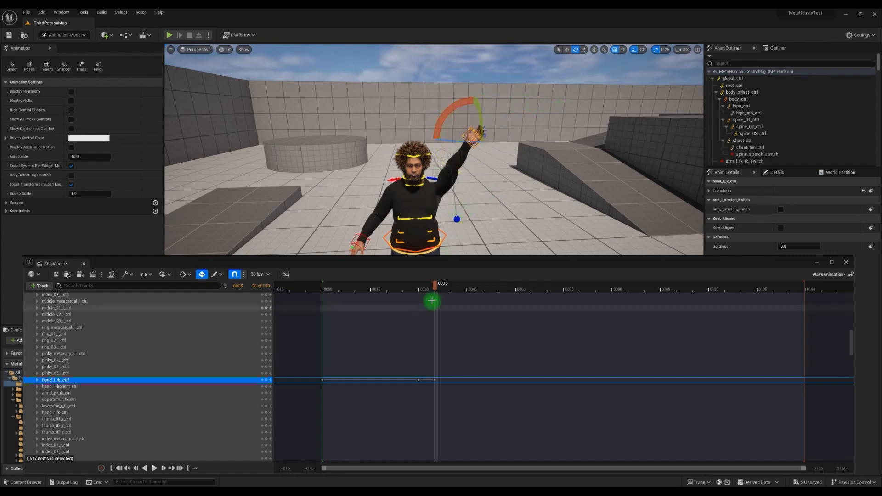
- Play the sequence from the start to preview the wave, then inspect the hand keys at frames 35 and 30
left_click_drag(435, 286, 421, 297)
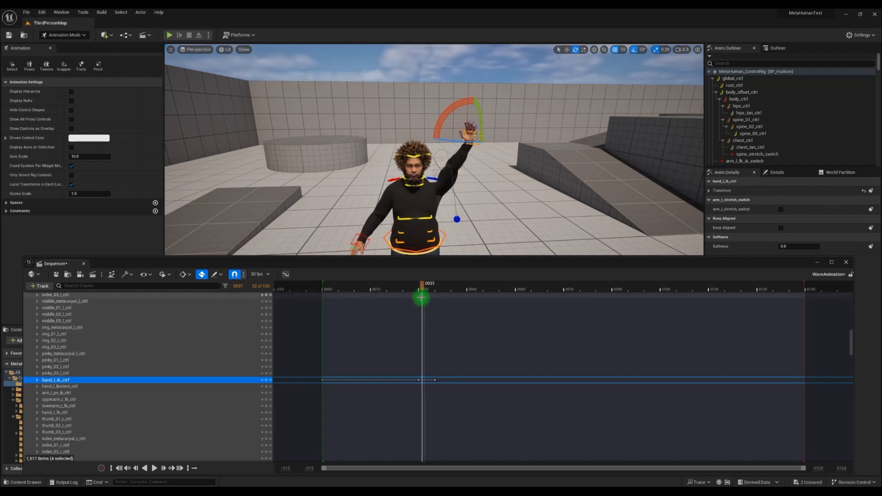
left_click(119, 469)
left_click(155, 468)
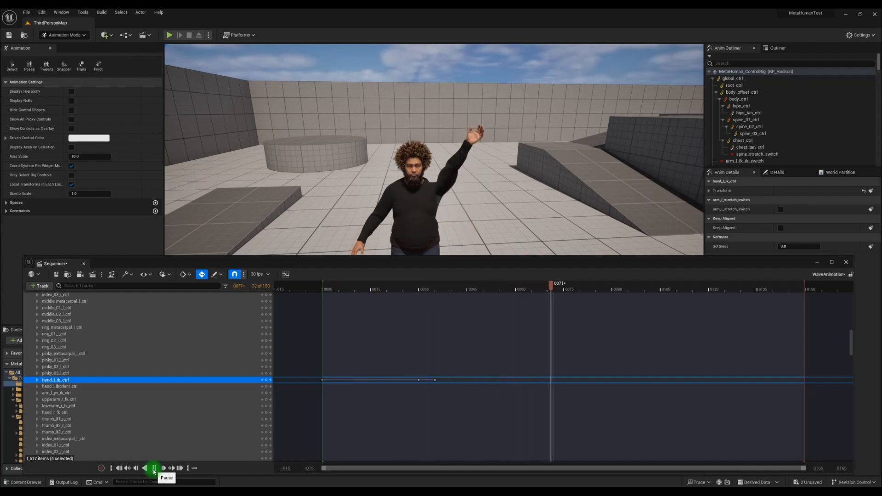
left_click(154, 468)
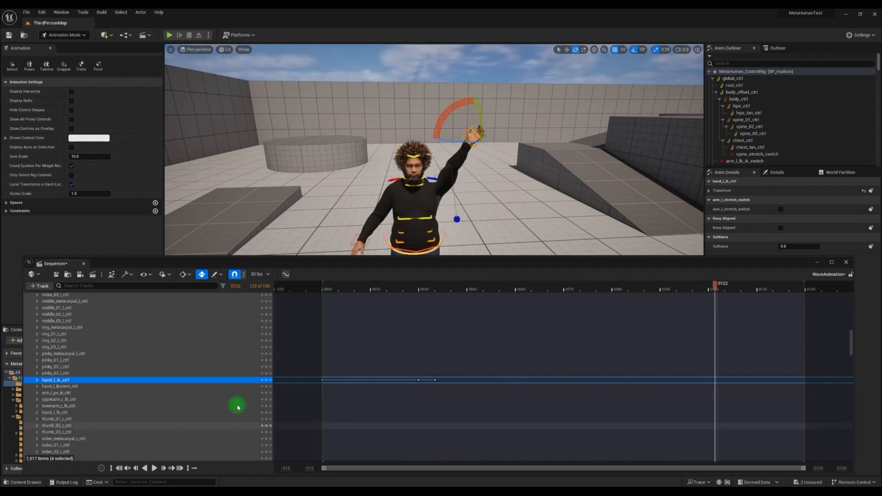
left_click(435, 381)
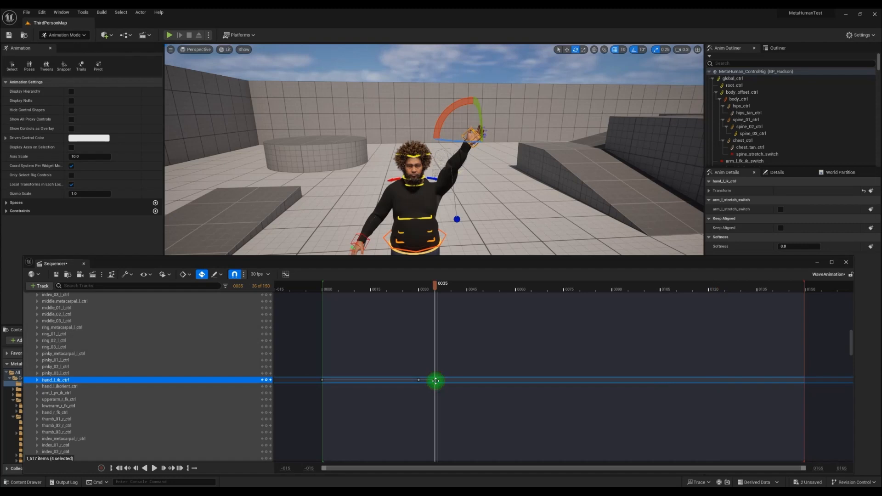
left_click(419, 381)
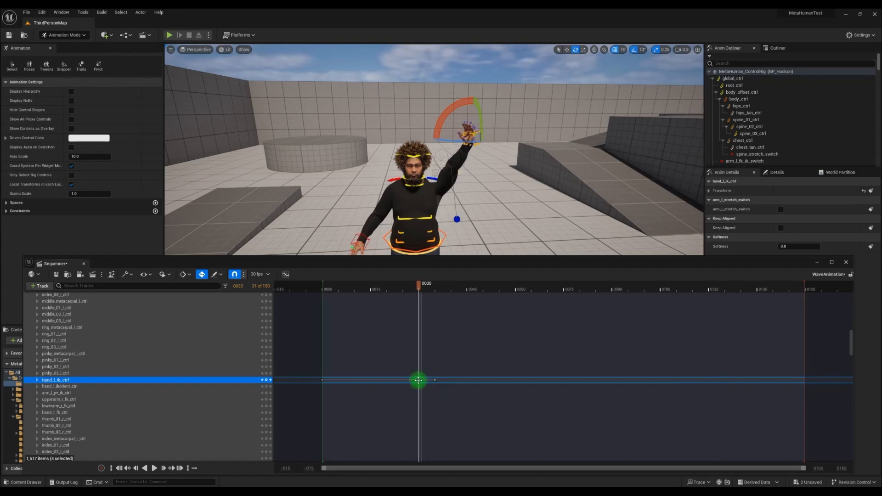
- Duplicate the left hand IK control's key from frame 30 and move the copy to frame 41
right_click(418, 380)
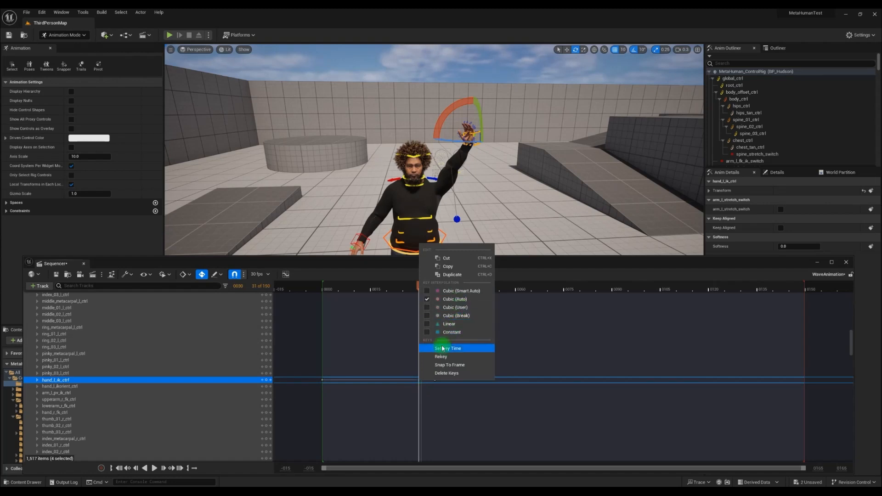
left_click(452, 275)
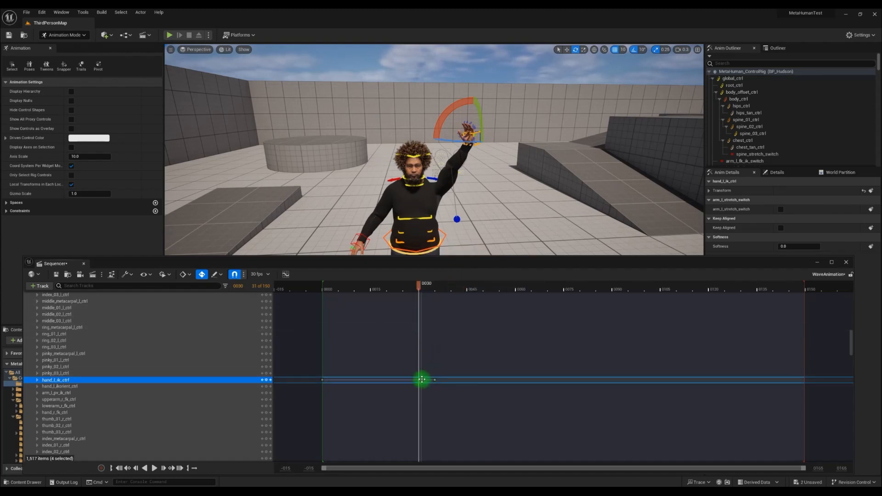
left_click_drag(422, 380, 454, 379)
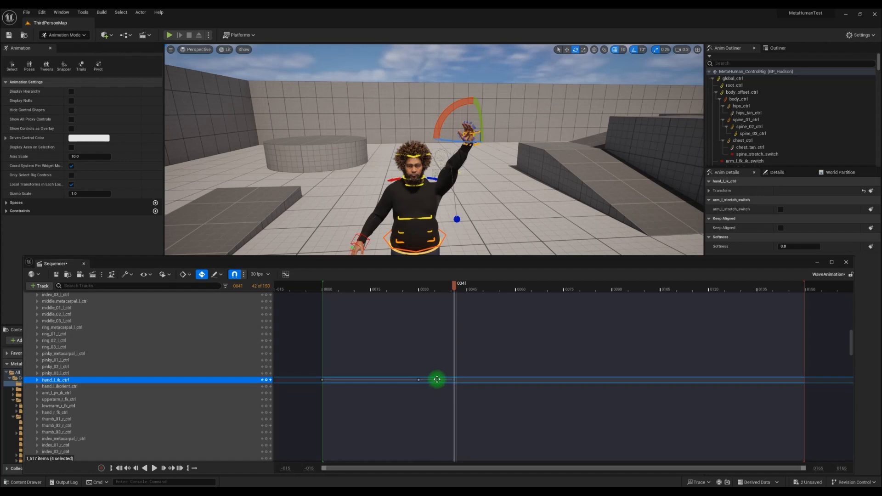
left_click_drag(455, 296, 432, 294)
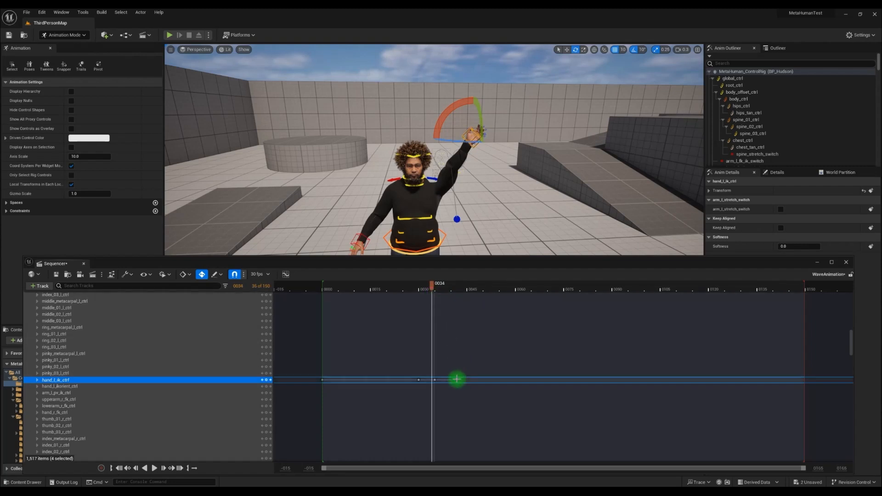
left_click_drag(454, 380, 452, 380)
left_click_drag(456, 286, 423, 293)
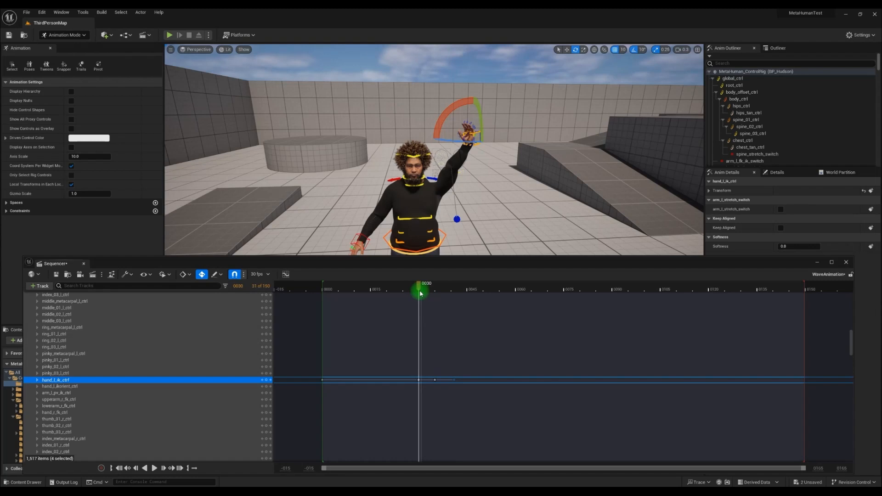
- Select the hand keys at frames 35 and 41, duplicate them, and move the copies to start at frame 47
left_click(435, 380)
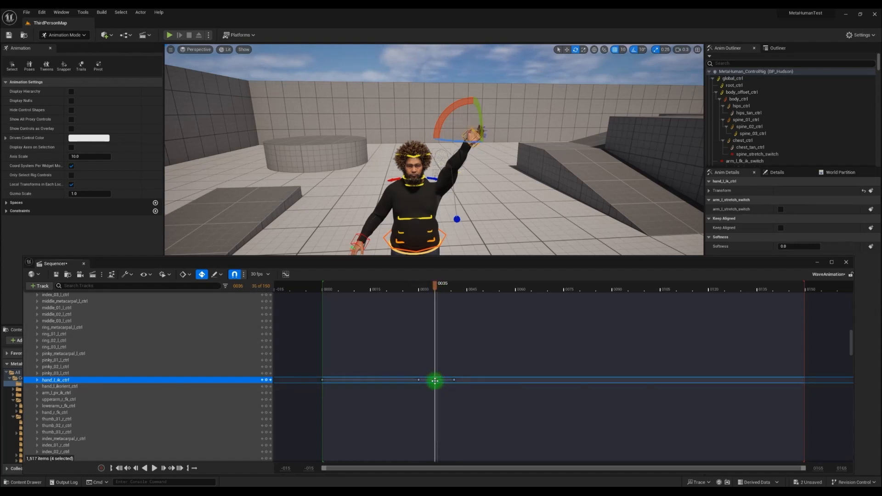
left_click(455, 380)
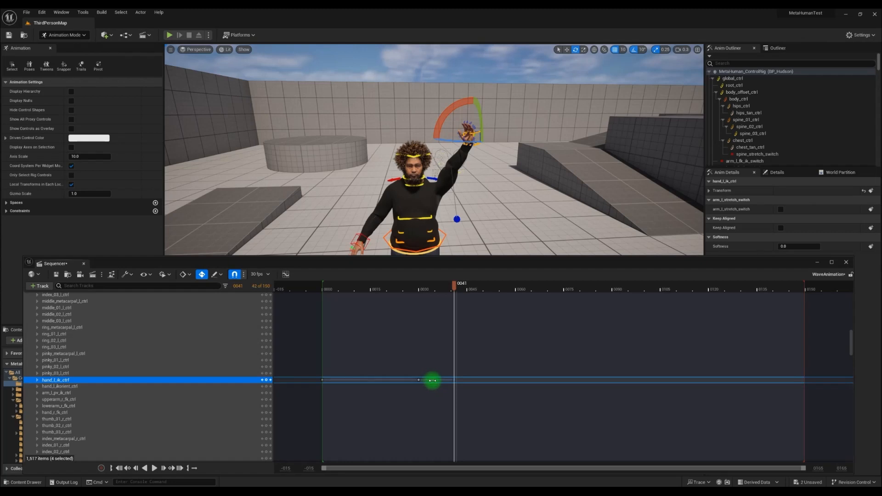
right_click(452, 379)
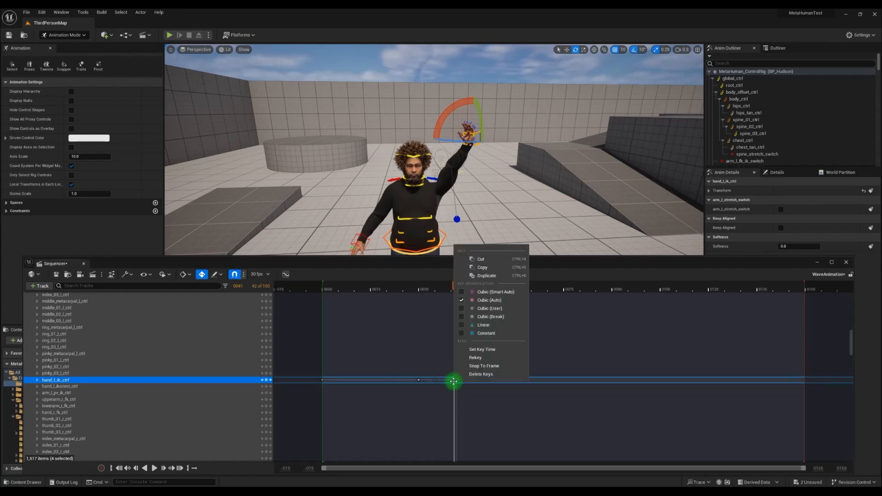
left_click(484, 275)
left_click(437, 380)
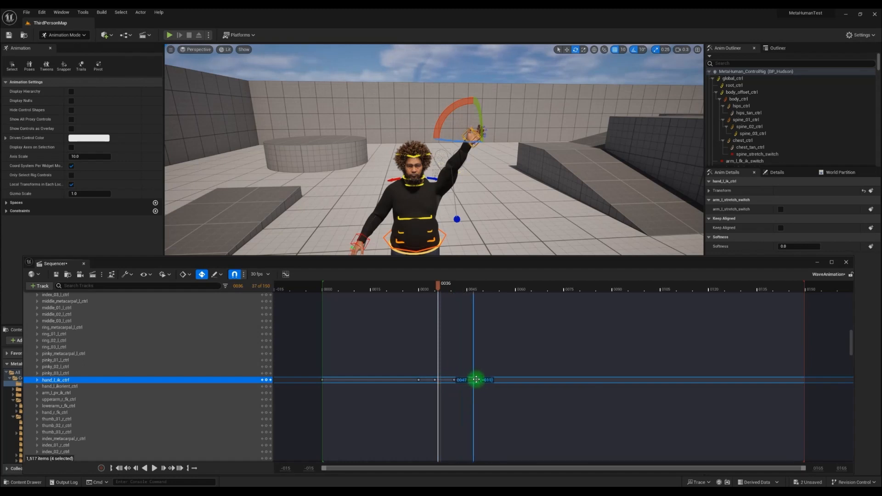
left_click_drag(477, 379, 477, 380)
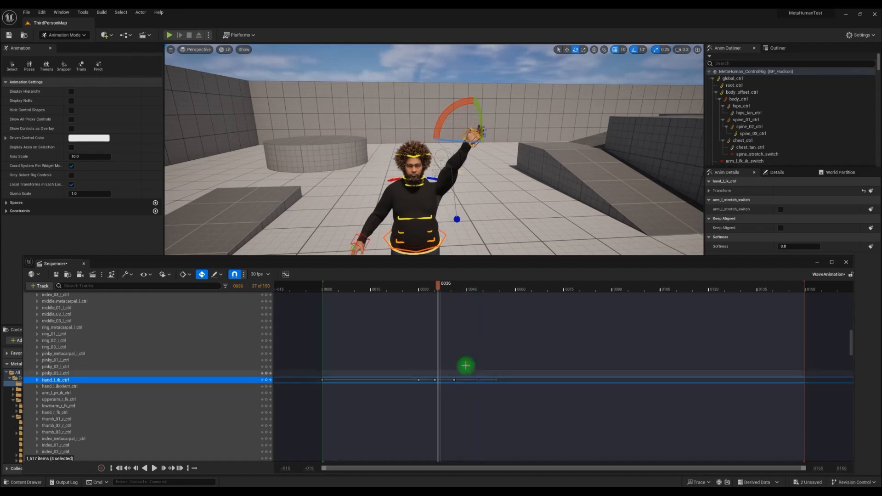
- Return to frame 0 and play the sequence to preview the wave, then pause it
left_click(418, 289)
left_click_drag(419, 290, 322, 319)
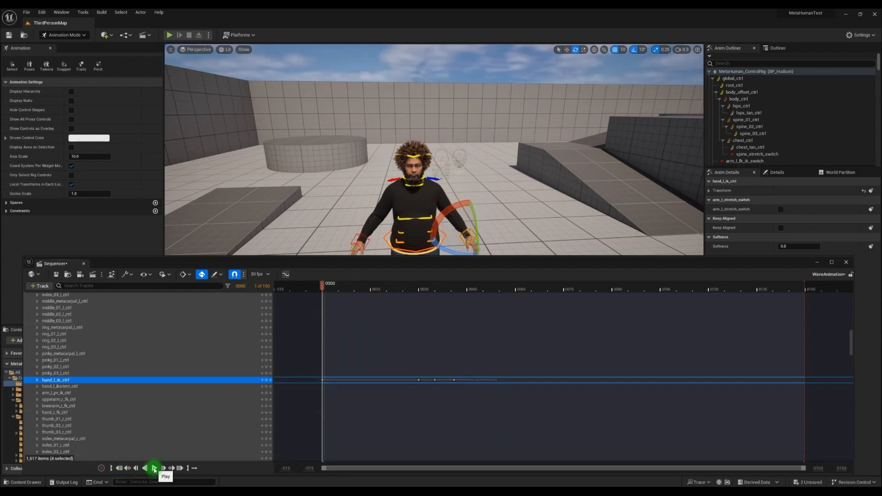
left_click(153, 468)
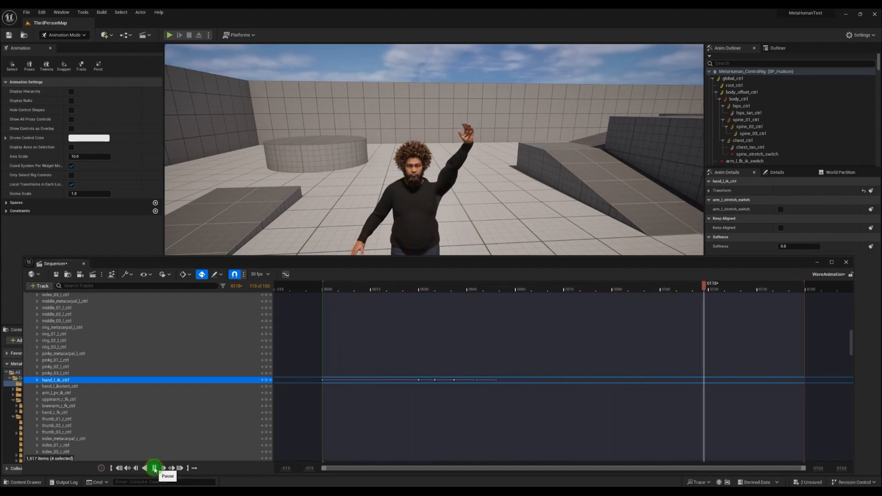
left_click(158, 466)
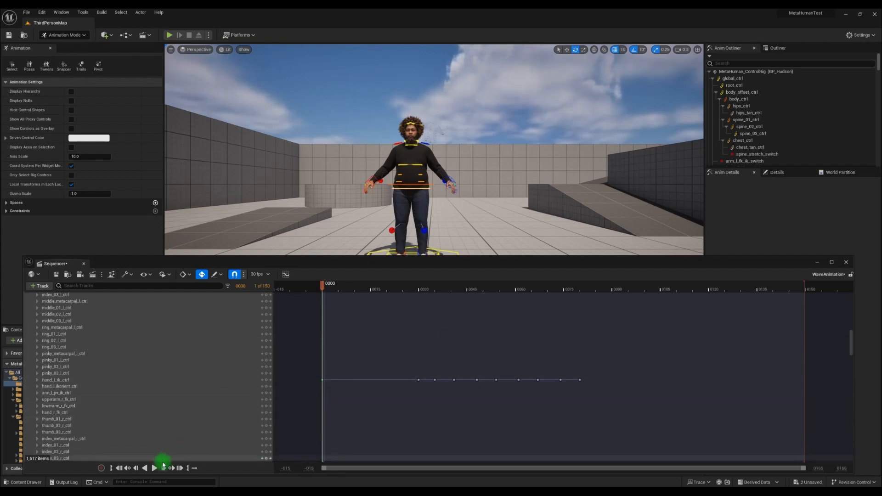
- Preview the repeated wave again and trim the playback range so it ends at about frame 80
left_click(155, 469)
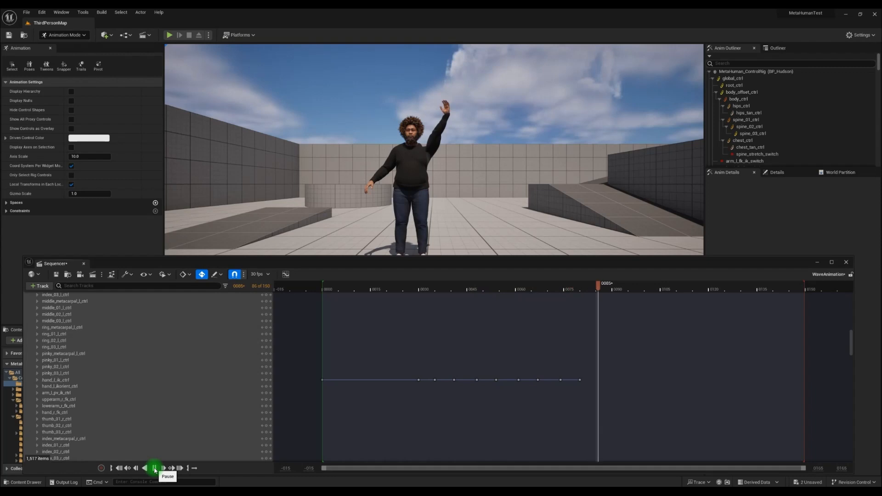
left_click(154, 468)
right_click_drag(699, 374, 696, 373)
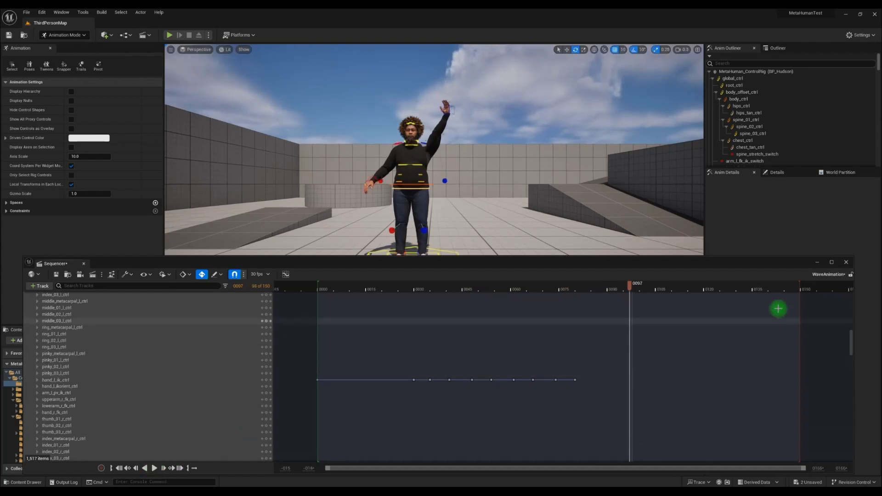
left_click_drag(795, 285, 587, 286)
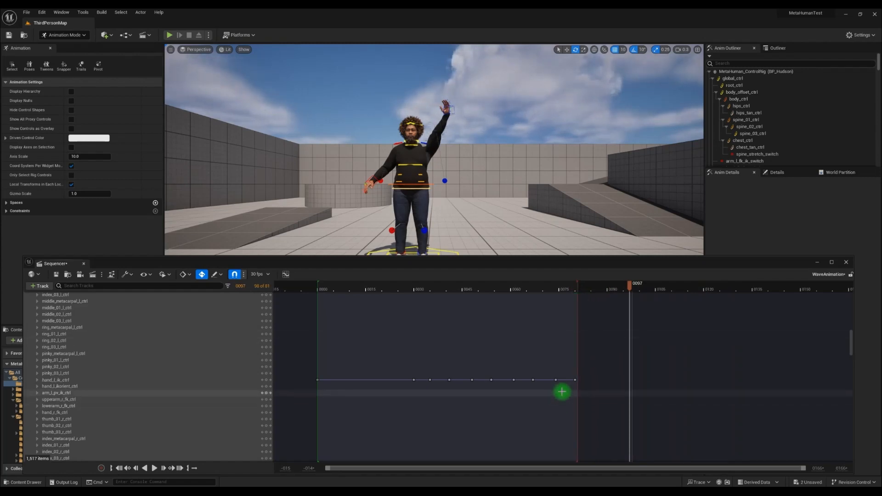
left_click_drag(334, 290, 316, 283)
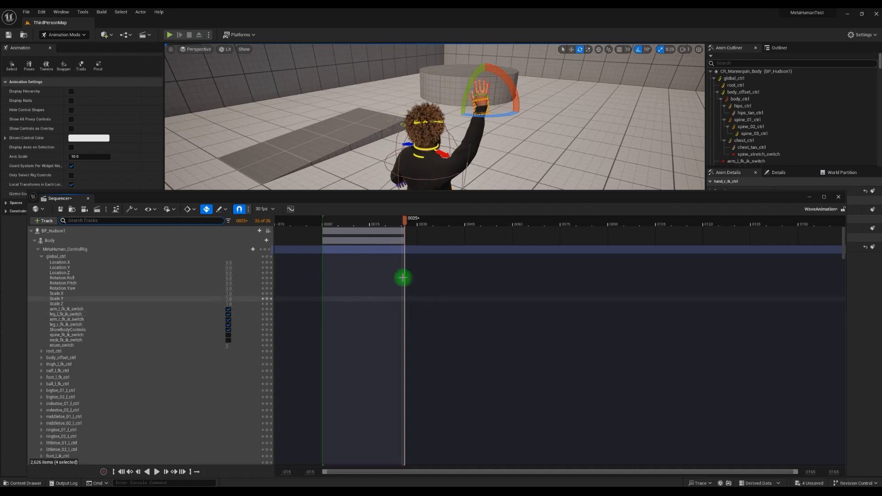
- Bake the Body track to an animation sequence named AS_Wave in the Content/Animations folder
right_click(52, 241)
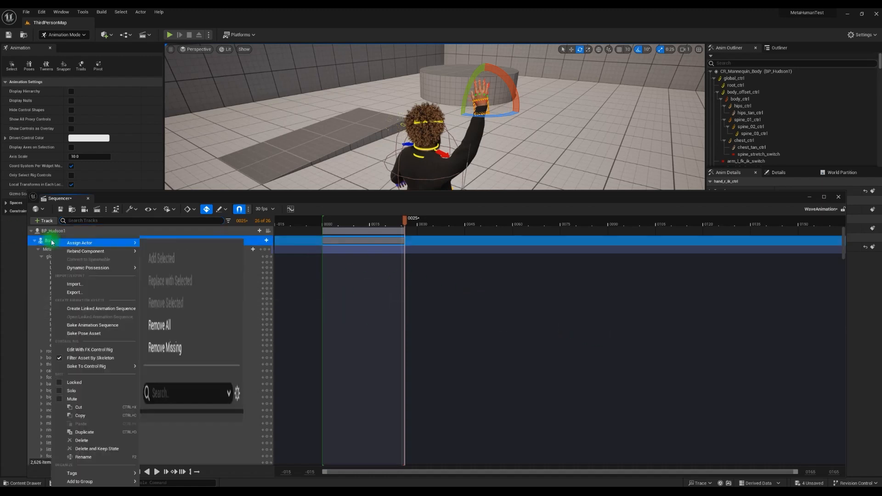
left_click(95, 327)
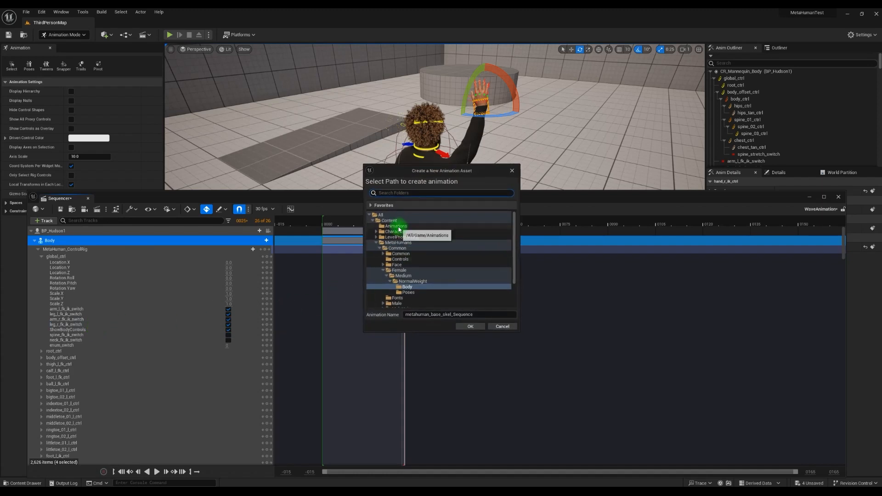
left_click(396, 226)
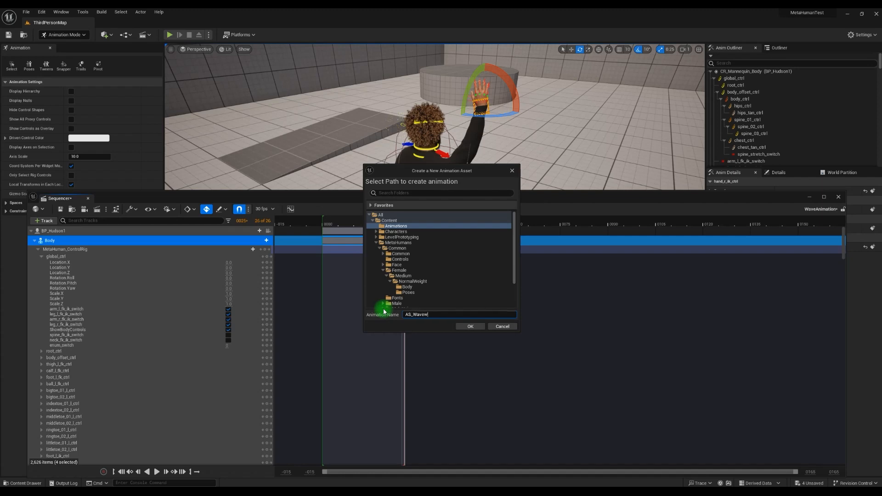
left_click(470, 327)
left_click(438, 327)
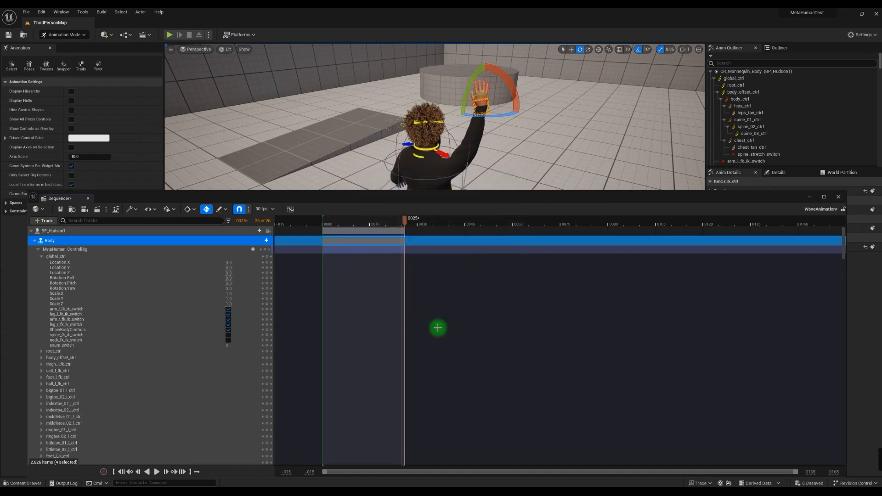